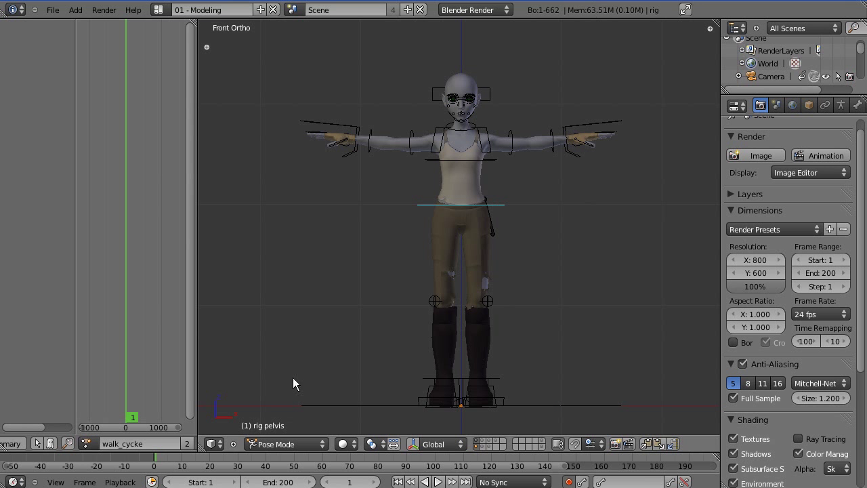
Temporarily show the hair and lighting-setup layers to inspect the full scene, leaving only the character layer visible.
{"action": "left_click", "coordinate": [481, 444], "text": "shift"}
{"action": "left_click", "coordinate": [481, 444], "text": "shift"}
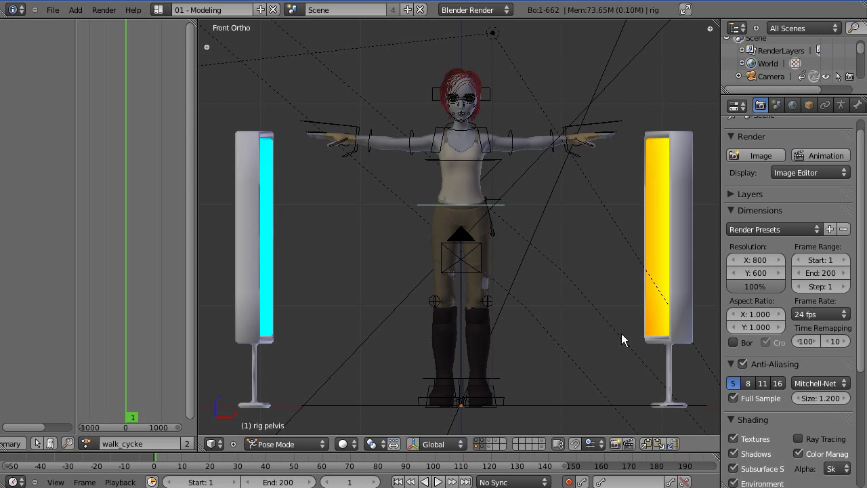
{"action": "scroll", "coordinate": [542, 200], "scroll_direction": "down", "scroll_amount": 4}
{"action": "middle_click_drag", "start_coordinate": [461, 165], "coordinate": [450, 190]}
{"action": "scroll", "coordinate": [505, 351], "scroll_direction": "up", "scroll_amount": 4}
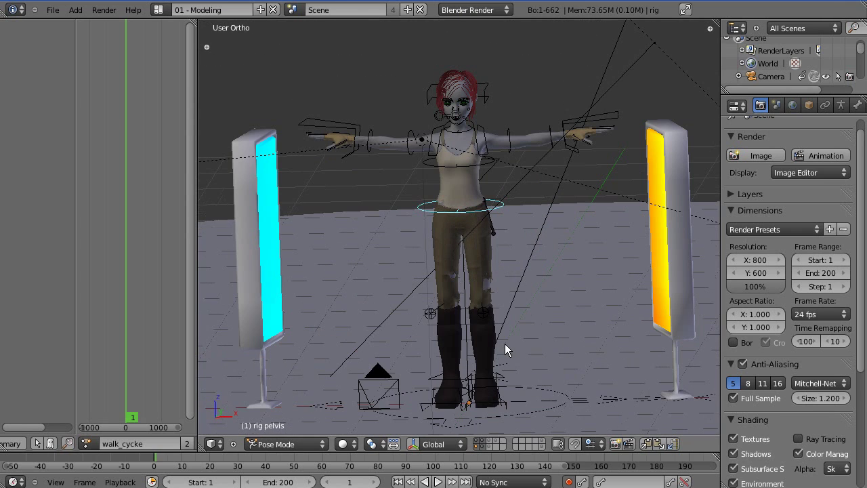
{"action": "left_click", "coordinate": [481, 444], "text": "shift"}
{"action": "left_click", "coordinate": [482, 444], "text": "shift"}
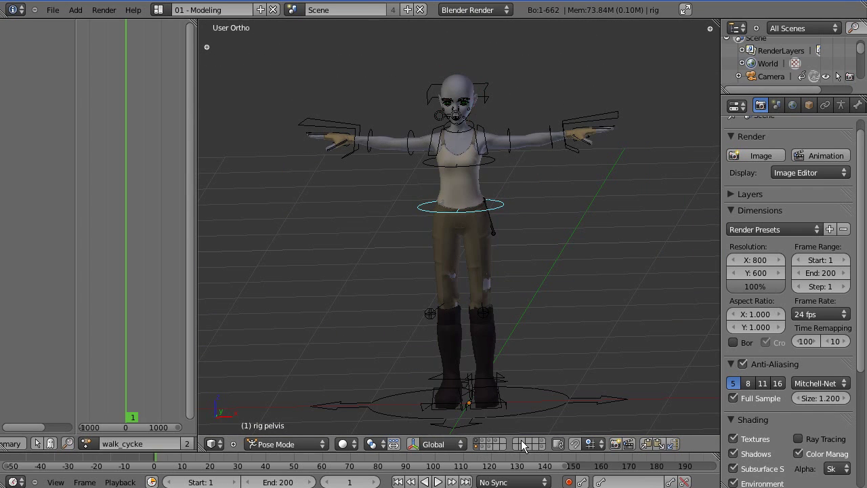
Check the 3D view's display properties, including the GLSL shading mode and the Textured Solid option.
{"action": "middle_click_drag", "start_coordinate": [493, 234], "coordinate": [504, 217]}
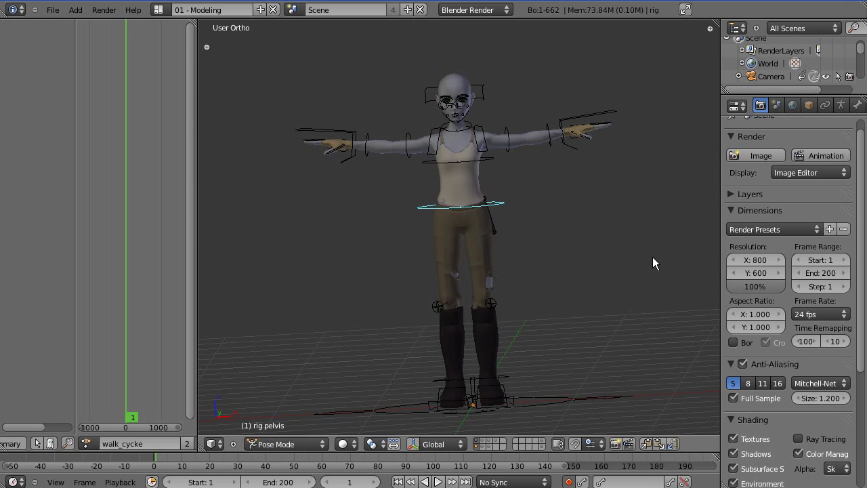
{"action": "key", "text": "n"}
{"action": "scroll", "coordinate": [654, 351], "scroll_direction": "down", "scroll_amount": 10}
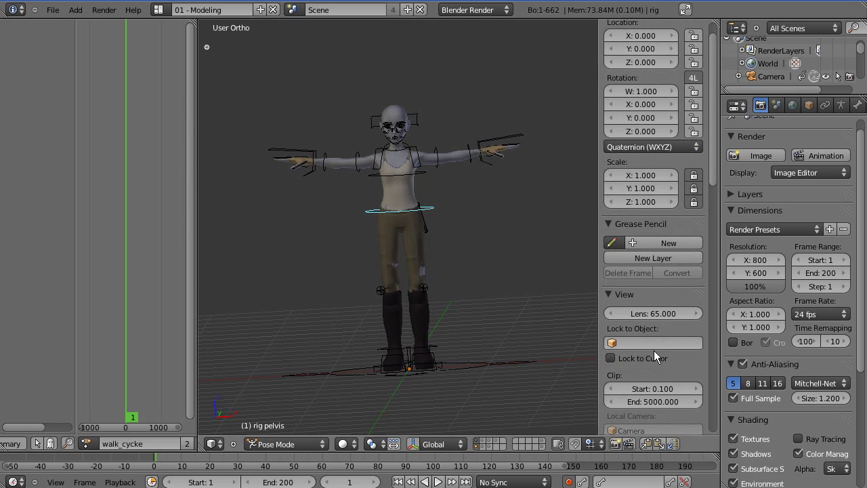
{"action": "scroll", "coordinate": [684, 339], "scroll_direction": "down", "scroll_amount": 2}
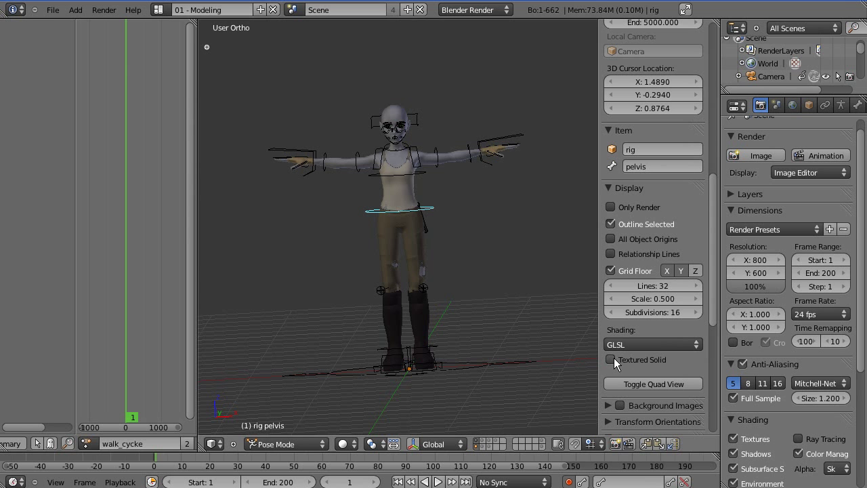
{"action": "key", "text": "n"}
{"action": "middle_click_drag", "start_coordinate": [435, 163], "coordinate": [500, 179]}
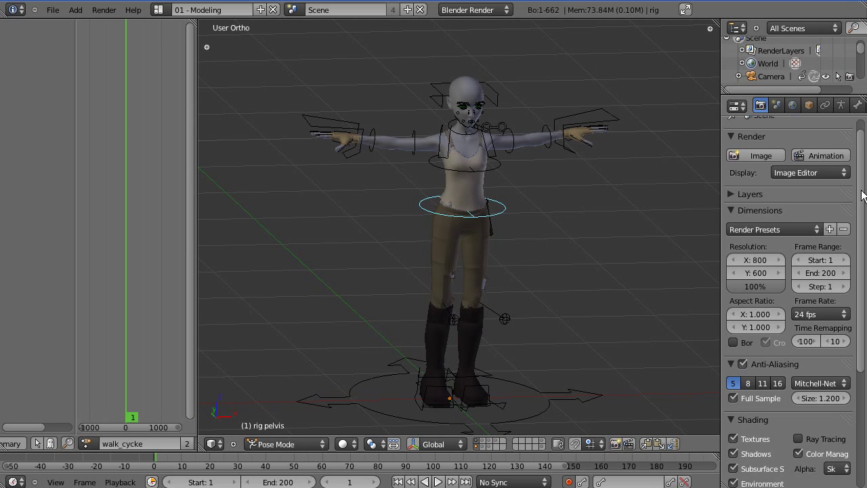
Review the render settings and the scene's Simplify options.
{"action": "scroll", "coordinate": [844, 232], "scroll_direction": "down", "scroll_amount": 4}
{"action": "scroll", "coordinate": [816, 185], "scroll_direction": "up", "scroll_amount": 3}
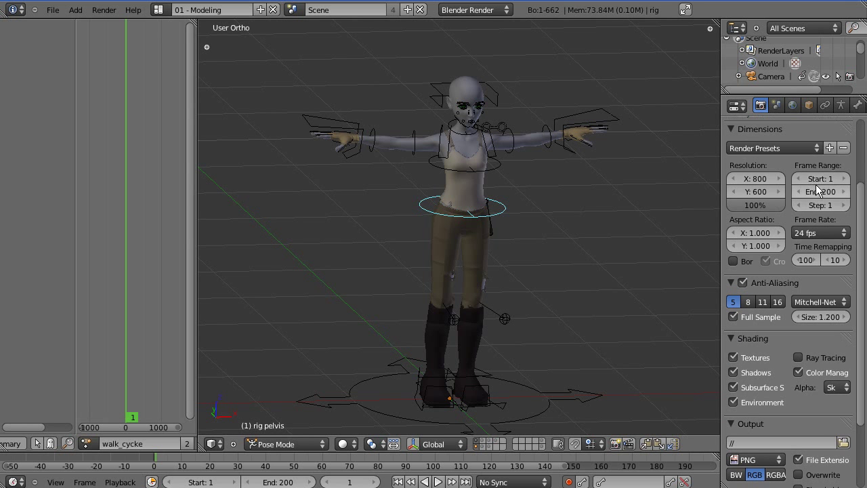
{"action": "left_click", "coordinate": [777, 105]}
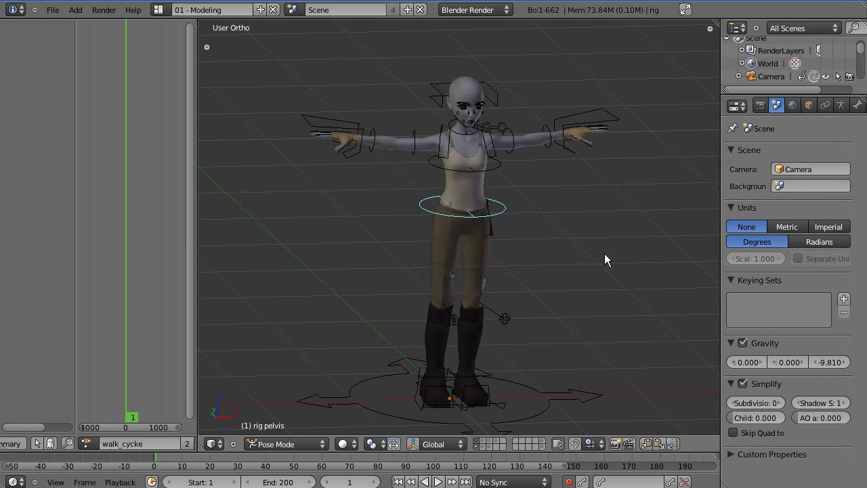
{"action": "left_click", "coordinate": [762, 105]}
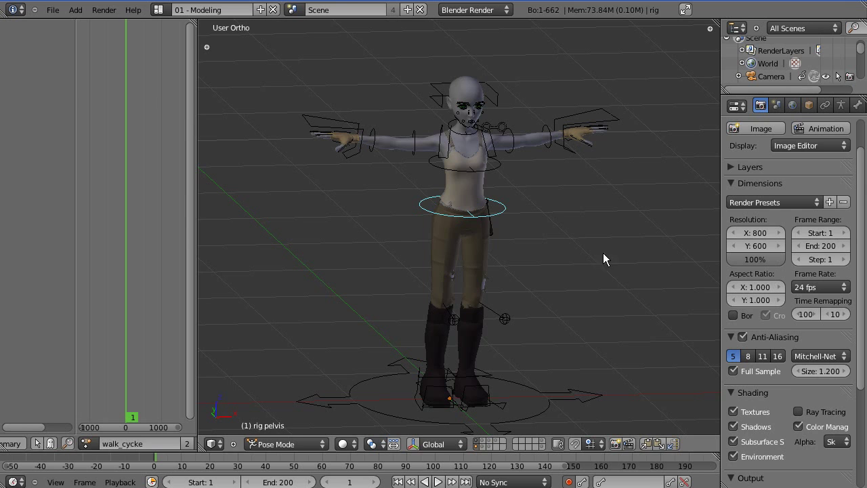
Widen the animation editor and select all visible control bones of the rig in front view.
{"action": "middle_click_drag", "start_coordinate": [560, 219], "coordinate": [440, 257]}
{"action": "key", "text": "KP_1"}
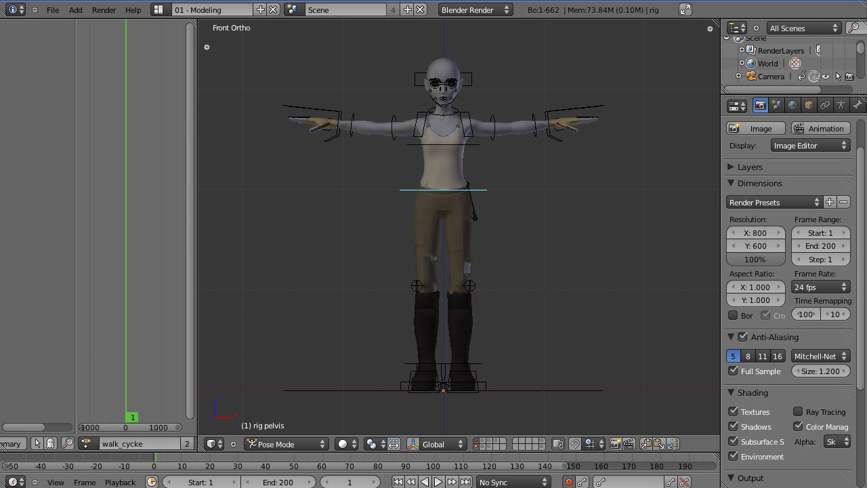
{"action": "left_click_drag", "start_coordinate": [196, 443], "coordinate": [221, 443]}
{"action": "right_click", "coordinate": [483, 130]}
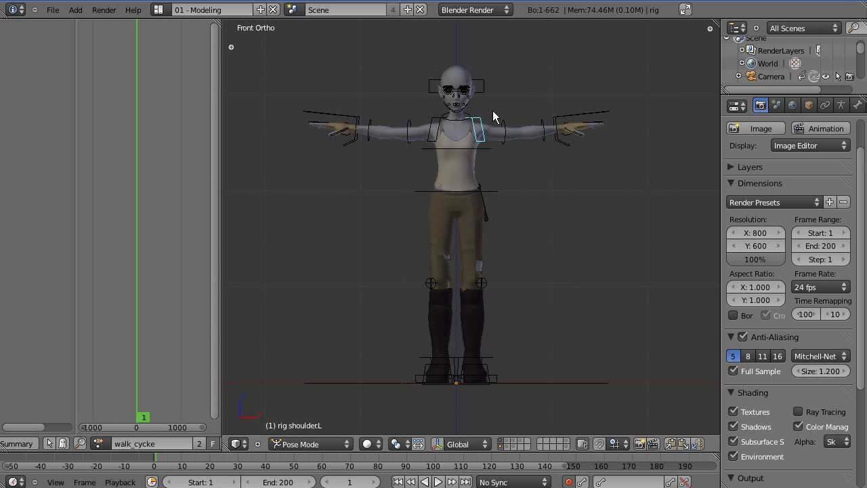
{"action": "key", "text": "a"}
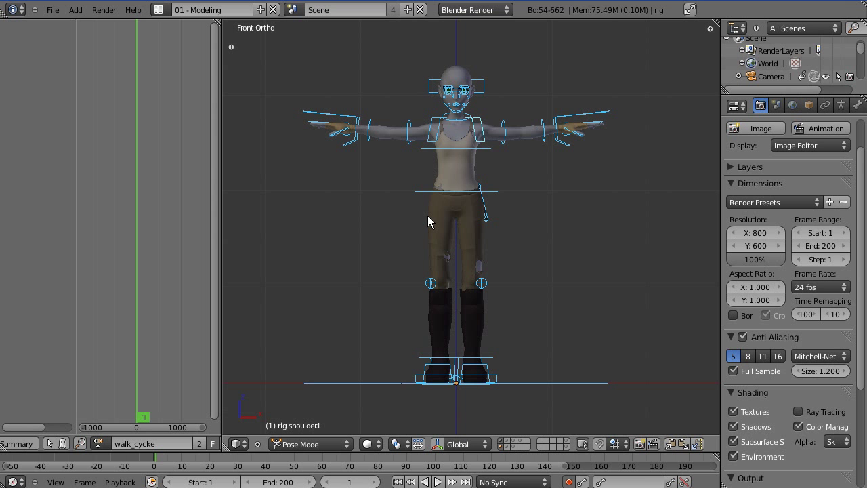
{"action": "middle_click_drag", "start_coordinate": [397, 139], "coordinate": [382, 128]}
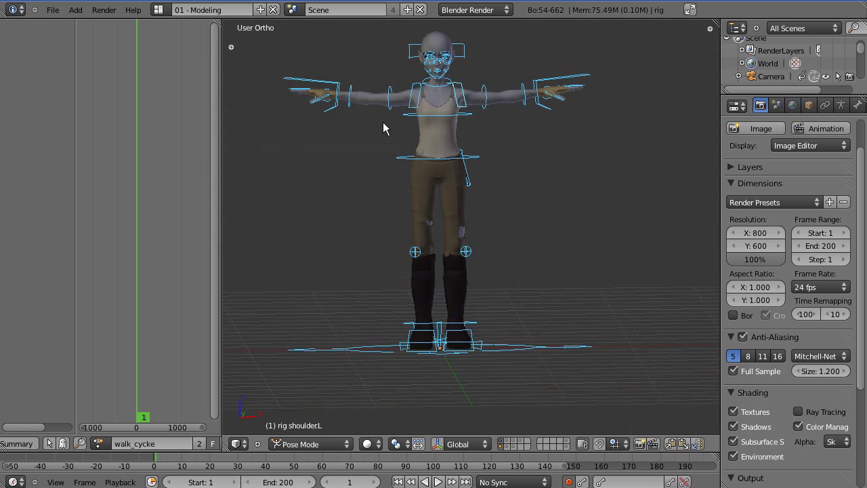
{"action": "key", "text": "KP_1"}
{"action": "middle_click_drag", "start_coordinate": [424, 170], "coordinate": [495, 226], "text": "shift"}
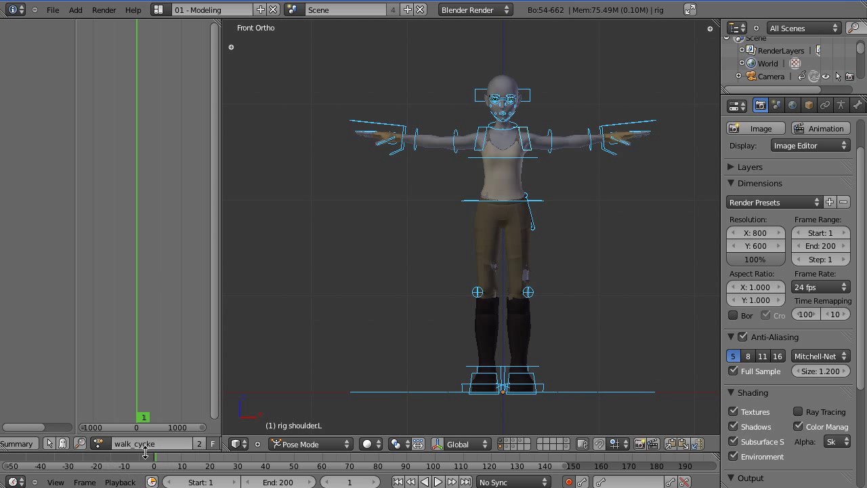
Correct the action's name to walk_cycle and zoom its keyframe timeline in to the first hundred or so frames.
{"action": "scroll", "coordinate": [103, 449], "scroll_direction": "up", "scroll_amount": 3}
{"action": "scroll", "coordinate": [115, 449], "scroll_direction": "down", "scroll_amount": 4}
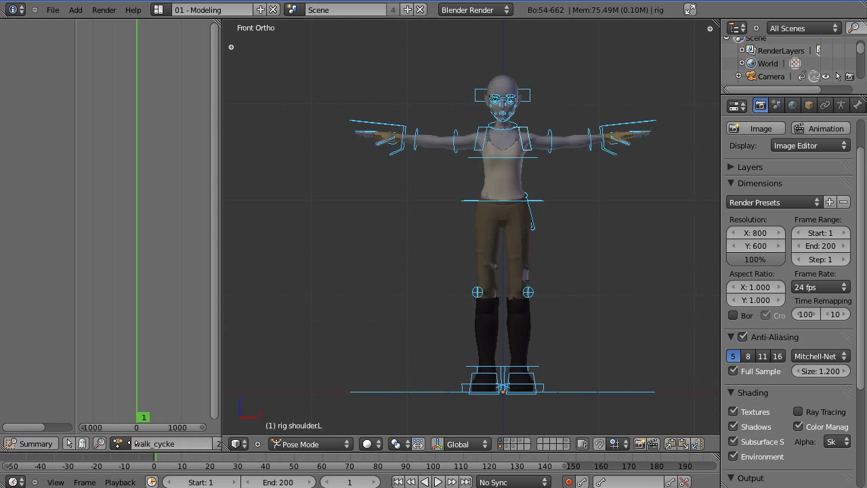
{"action": "left_click", "coordinate": [126, 443]}
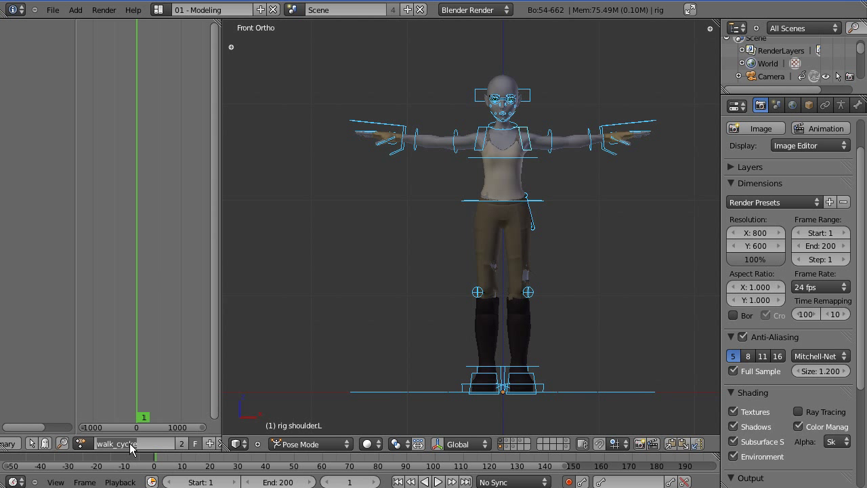
{"action": "left_click", "coordinate": [131, 443]}
{"action": "key", "text": "BackSpace"}
{"action": "type", "text": "l"}
{"action": "key", "text": "Return"}
{"action": "middle_click_drag", "start_coordinate": [115, 251], "coordinate": [102, 204], "text": "ctrl"}
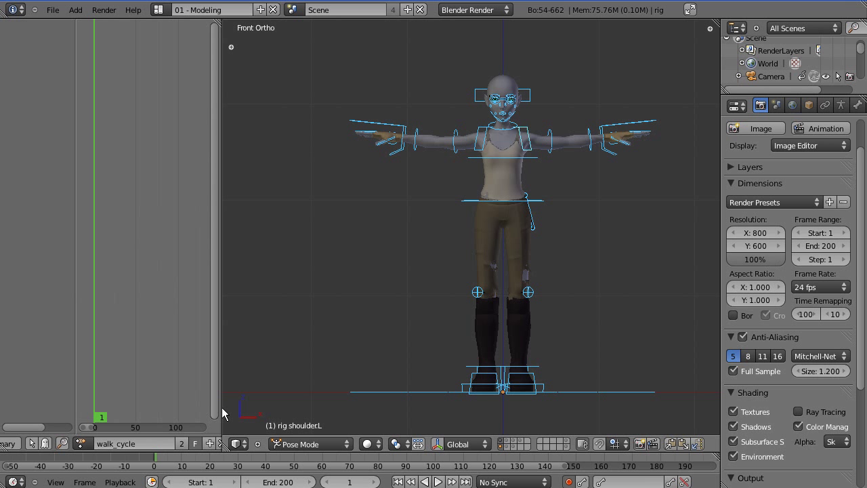
{"action": "left_click", "coordinate": [134, 483]}
{"action": "left_click", "coordinate": [112, 482]}
{"action": "left_click", "coordinate": [116, 482]}
{"action": "middle_click_drag", "start_coordinate": [372, 135], "coordinate": [389, 146], "text": "shift"}
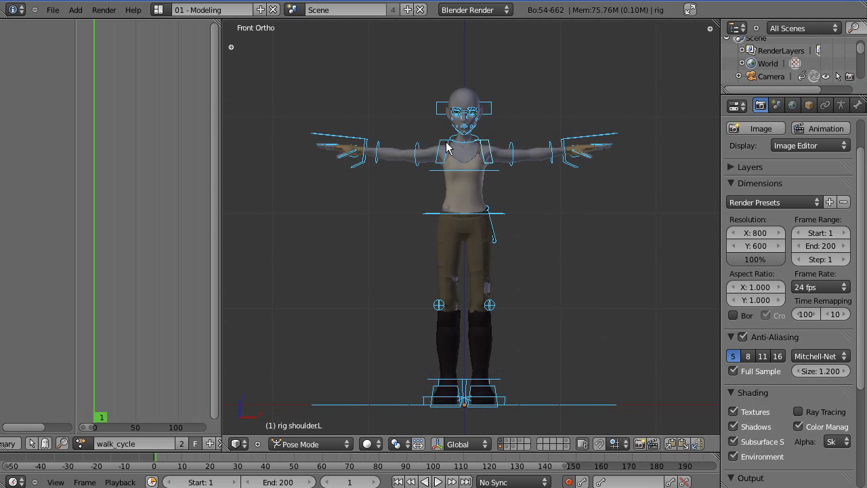
{"action": "middle_click_drag", "start_coordinate": [476, 198], "coordinate": [471, 198], "text": "shift"}
{"action": "middle_click_drag", "start_coordinate": [494, 172], "coordinate": [499, 189], "text": "shift"}
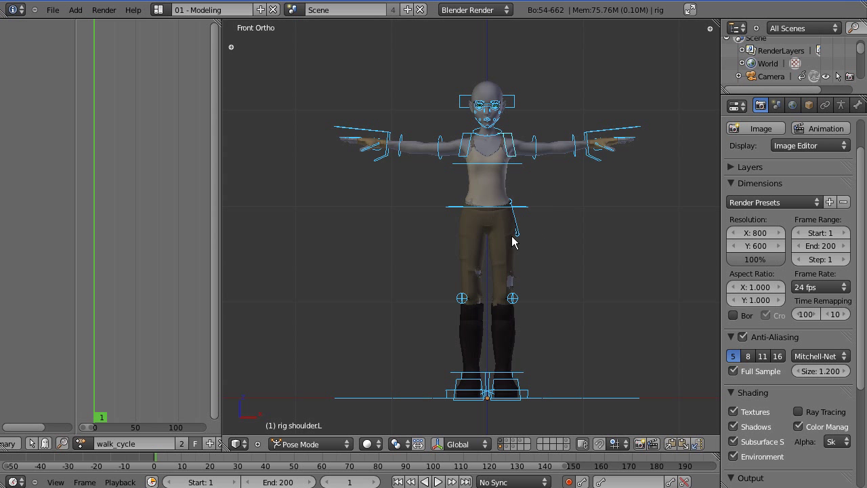
{"action": "mouse_move", "coordinate": [401, 205]}
{"action": "middle_mouse_down", "text": "shift"}
{"action": "mouse_move", "coordinate": [379, 208]}
{"action": "mouse_move", "coordinate": [399, 198]}
{"action": "middle_mouse_up", "text": "shift"}
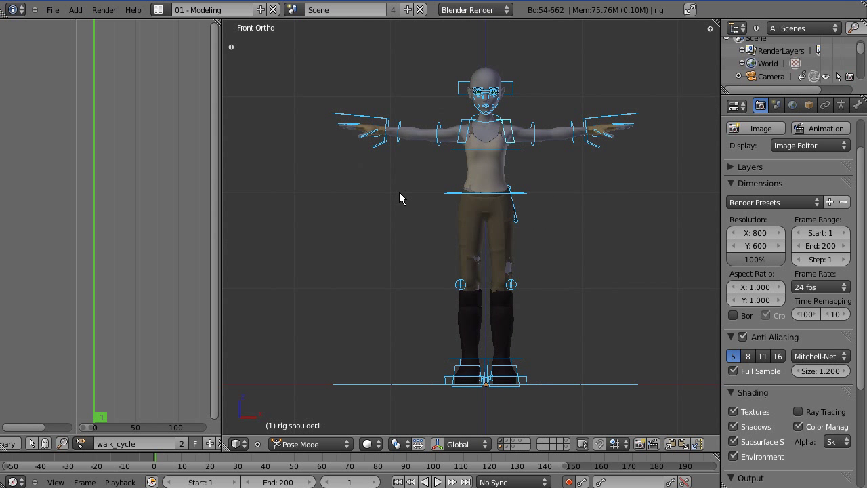
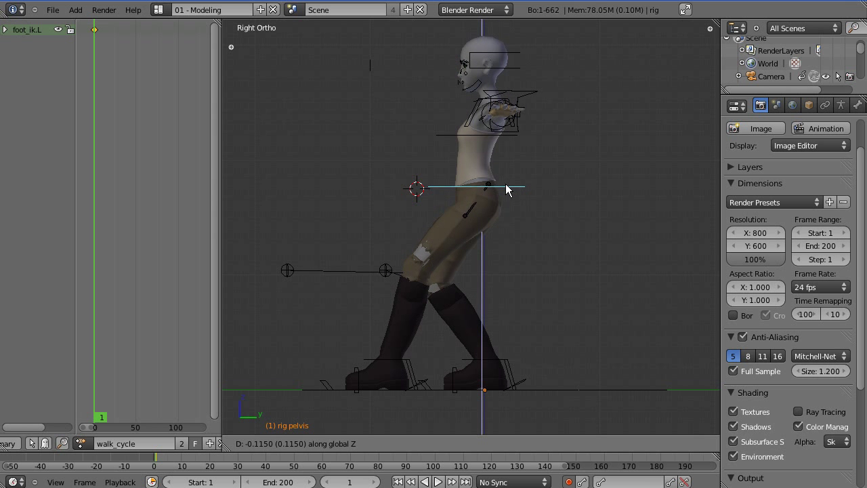
Lower the pelvis bone about 0.115 along global Z and rotate foot_roll.L to lift the left toes onto the heel.
{"action": "left_click", "coordinate": [506, 188]}
{"action": "right_click", "coordinate": [420, 384]}
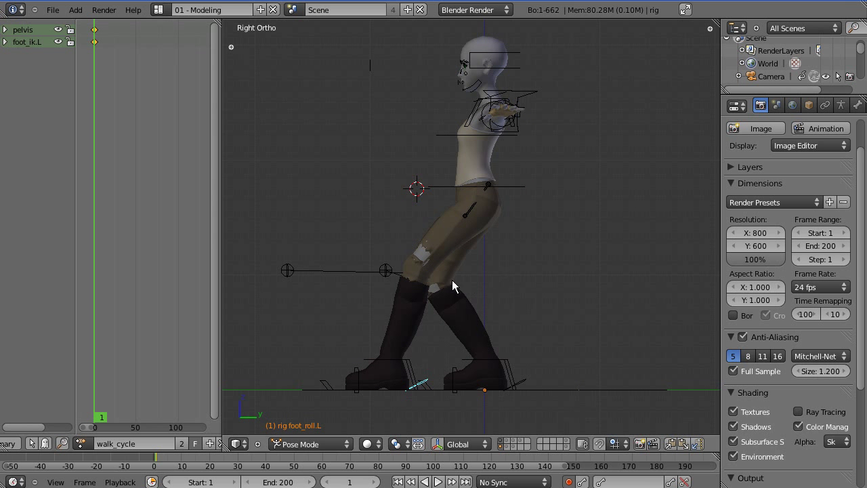
{"action": "key", "text": "r"}
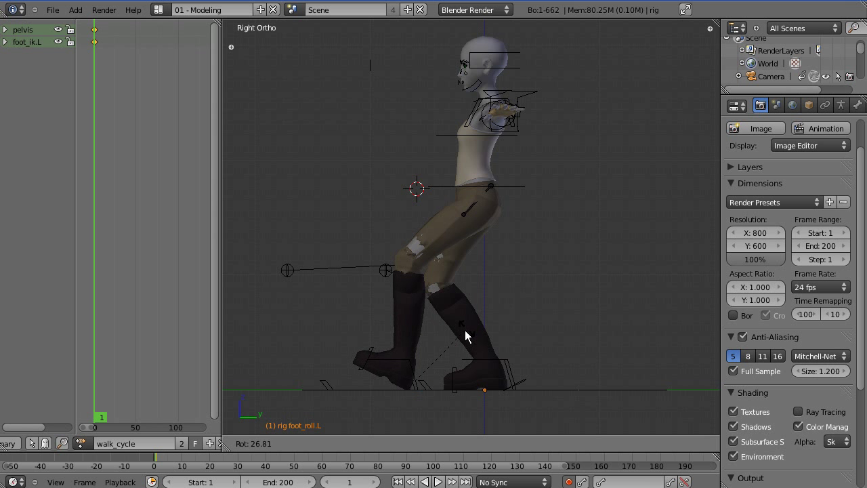
{"action": "left_click", "coordinate": [541, 399]}
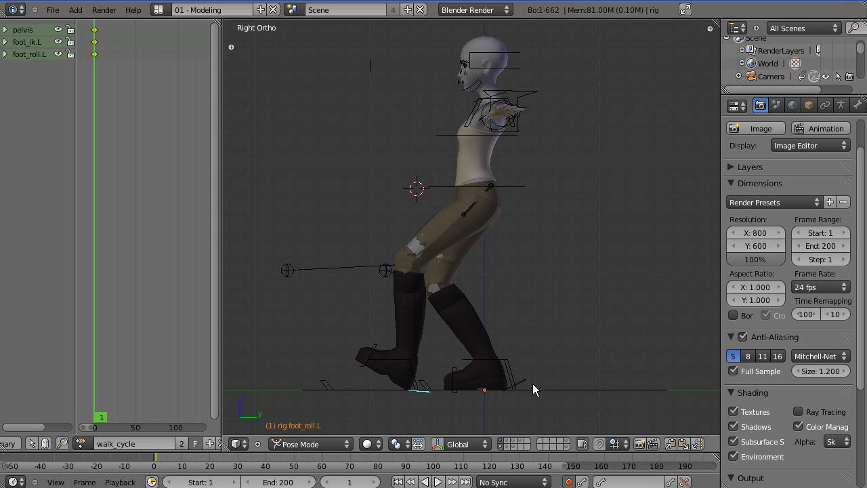
{"action": "key", "text": "r"}
{"action": "key", "text": "y"}
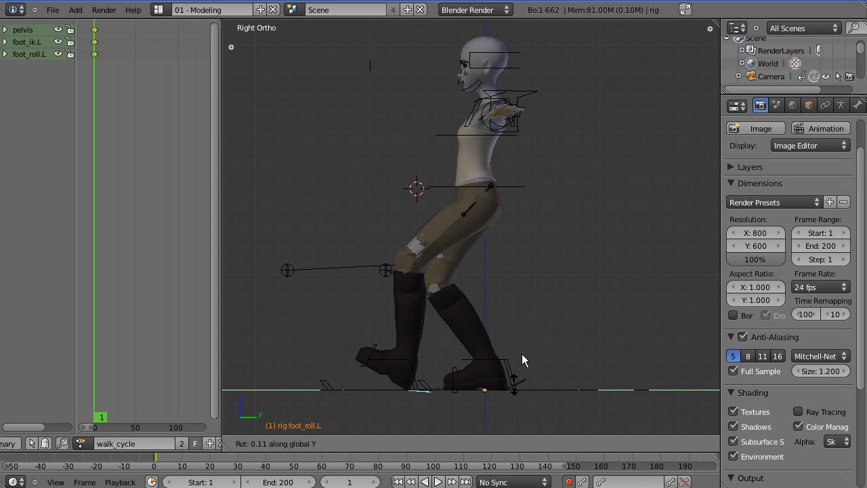
{"action": "right_click", "coordinate": [402, 377]}
Move the left foot control foot_ik.L forward about 0.14 along global negative Y.
{"action": "right_click", "coordinate": [403, 377]}
{"action": "key", "text": "g"}
{"action": "key", "text": "y"}
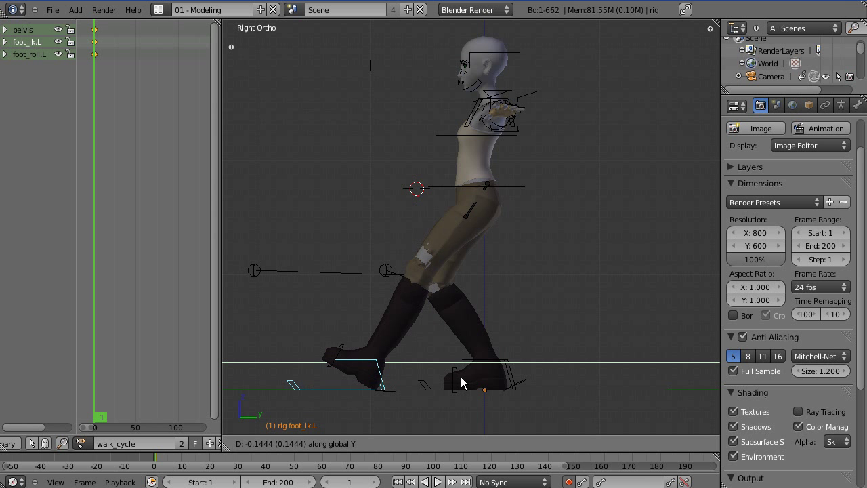
{"action": "left_click", "coordinate": [462, 384]}
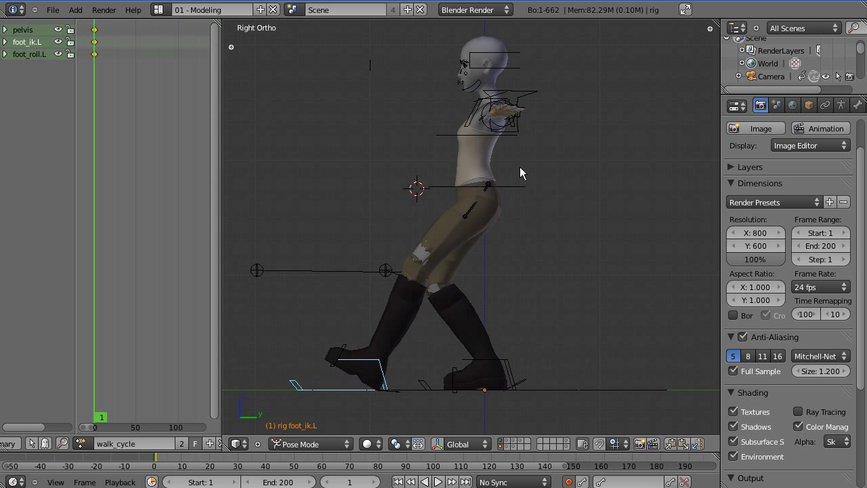
Raise the pelvis bone slightly, about 0.003 along global Z.
{"action": "right_click", "coordinate": [516, 190]}
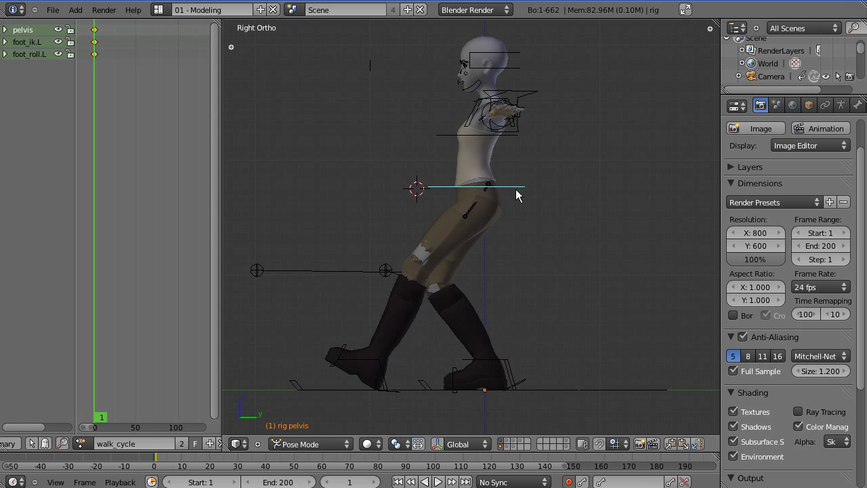
{"action": "key", "text": "g"}
{"action": "key", "text": "z"}
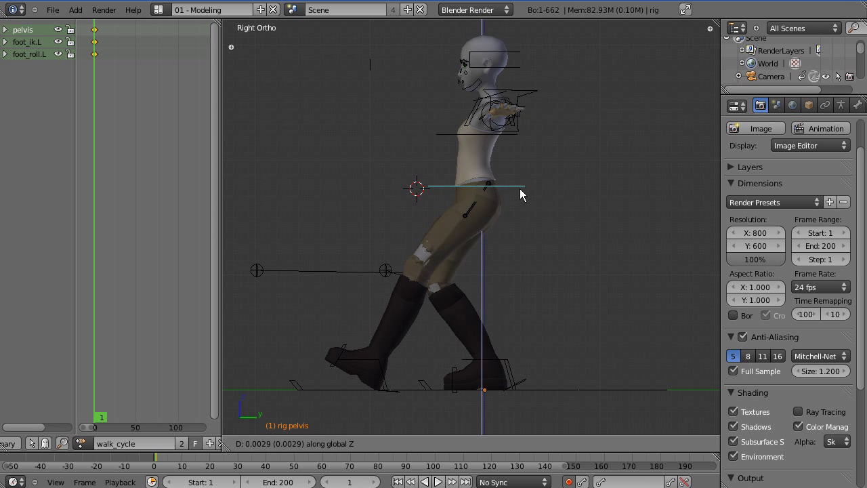
{"action": "left_click", "coordinate": [520, 188]}
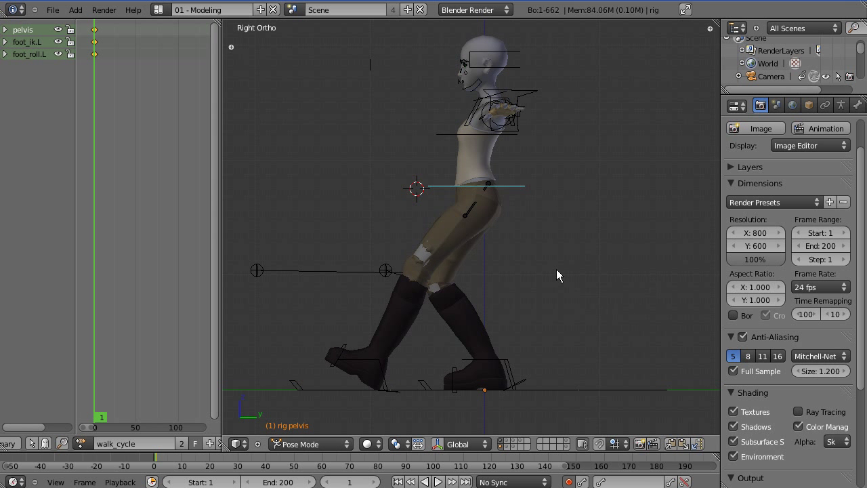
Move the right foot control foot_ik.R backward along global Y so the right leg trails behind the body.
{"action": "middle_click_drag", "start_coordinate": [467, 251], "coordinate": [539, 212], "text": "shift"}
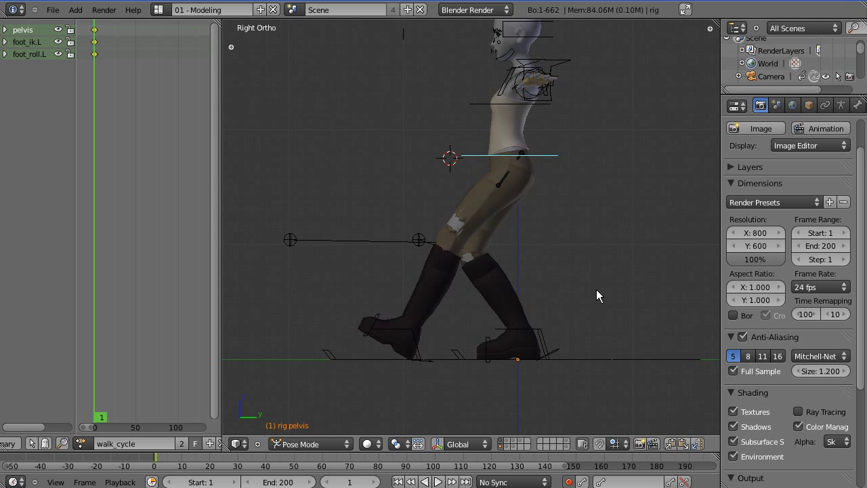
{"action": "right_click", "coordinate": [550, 342]}
{"action": "middle_click_drag", "start_coordinate": [548, 345], "coordinate": [527, 328], "text": "shift"}
{"action": "key", "text": "g"}
{"action": "key", "text": "y"}
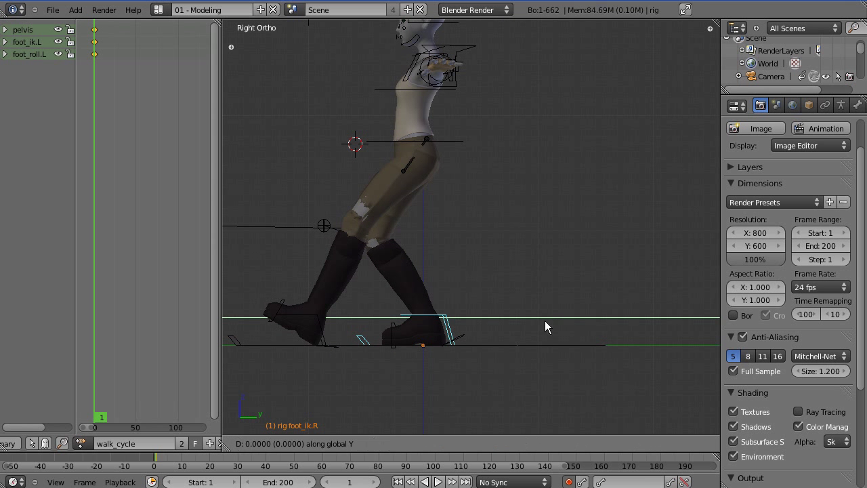
{"action": "left_click", "coordinate": [597, 321]}
Rotate the right foot roll control foot_roll.R to raise the right heel so the trailing foot stands on its toes.
{"action": "right_click", "coordinate": [540, 339]}
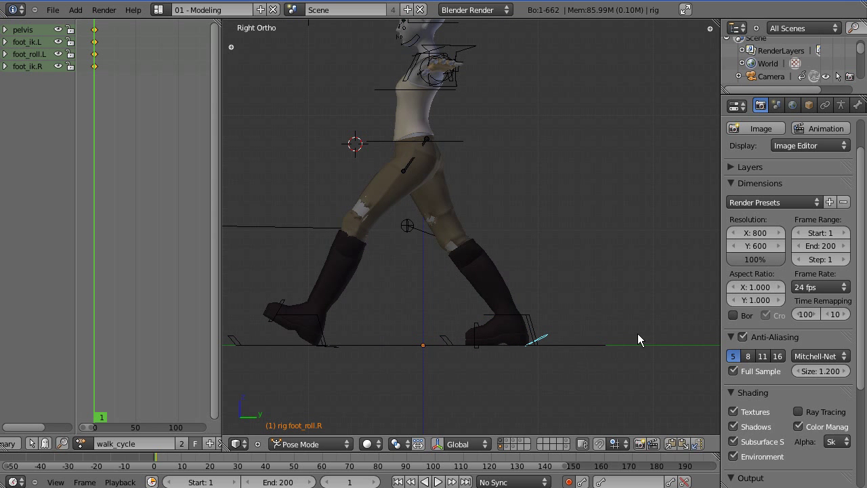
{"action": "key", "text": "r"}
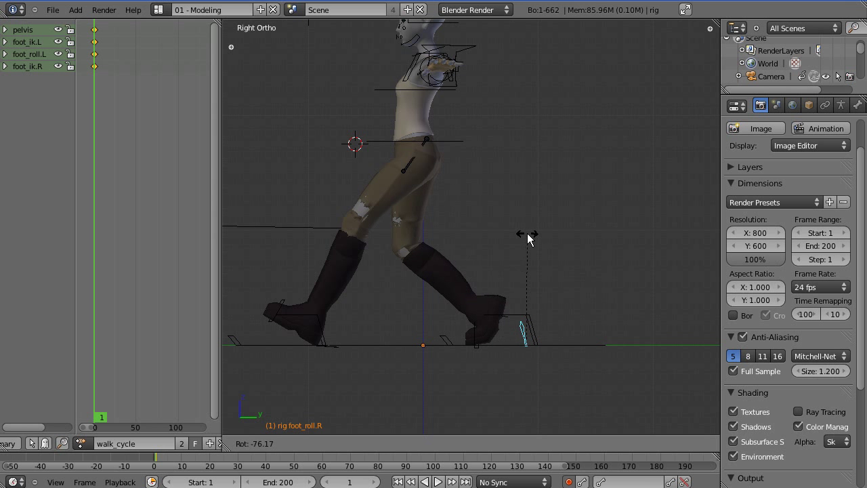
{"action": "left_click", "coordinate": [544, 259]}
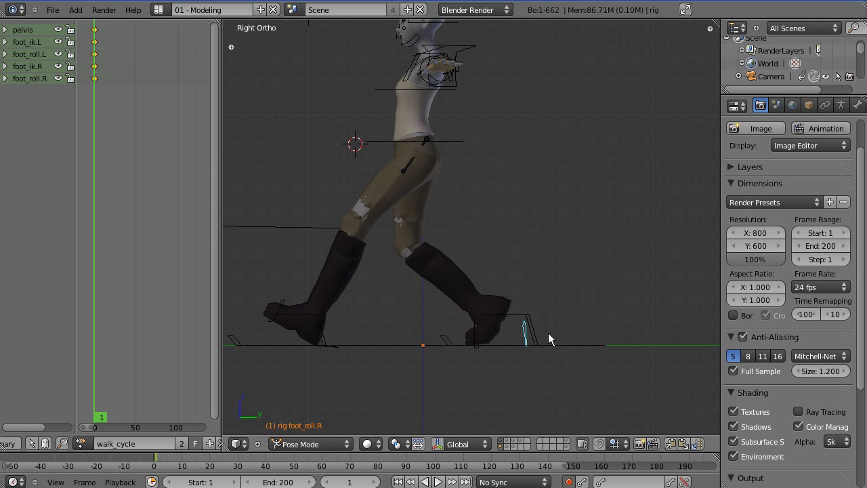
Move the right foot control foot_ik.R about 0.124 farther back along global Y.
{"action": "right_click", "coordinate": [536, 326]}
{"action": "key", "text": "g"}
{"action": "key", "text": "y"}
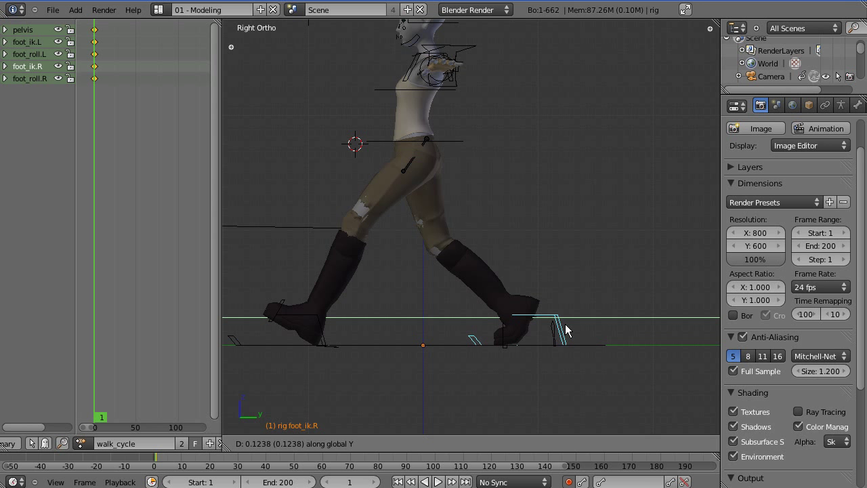
{"action": "left_click", "coordinate": [565, 324]}
Select all the posed controls together: foot_ik.R, foot_roll.R, foot_ik.L, foot_roll.L and the pelvis.
{"action": "scroll", "coordinate": [542, 269], "scroll_direction": "up", "scroll_amount": 3, "text": "shift"}
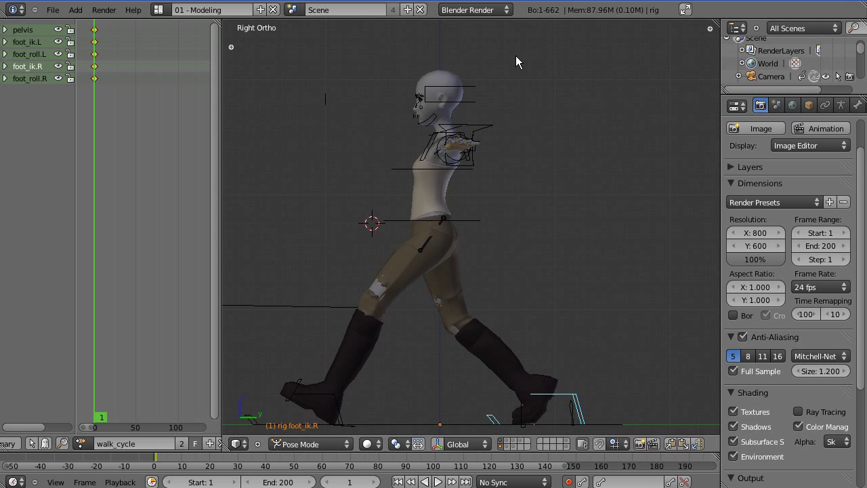
{"action": "scroll", "coordinate": [488, 252], "scroll_direction": "down", "scroll_amount": 3, "text": "shift"}
{"action": "scroll", "coordinate": [542, 217], "scroll_direction": "up", "scroll_amount": 3, "text": "ctrl"}
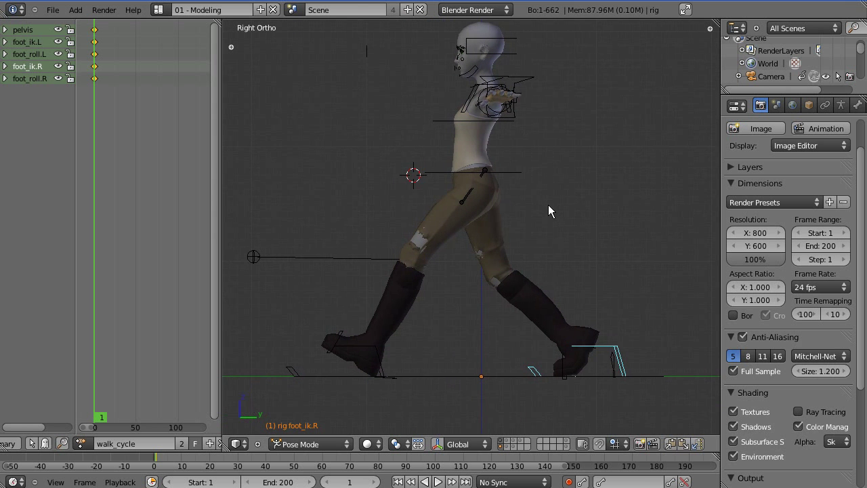
{"action": "middle_click_drag", "start_coordinate": [571, 325], "coordinate": [556, 233], "text": "shift"}
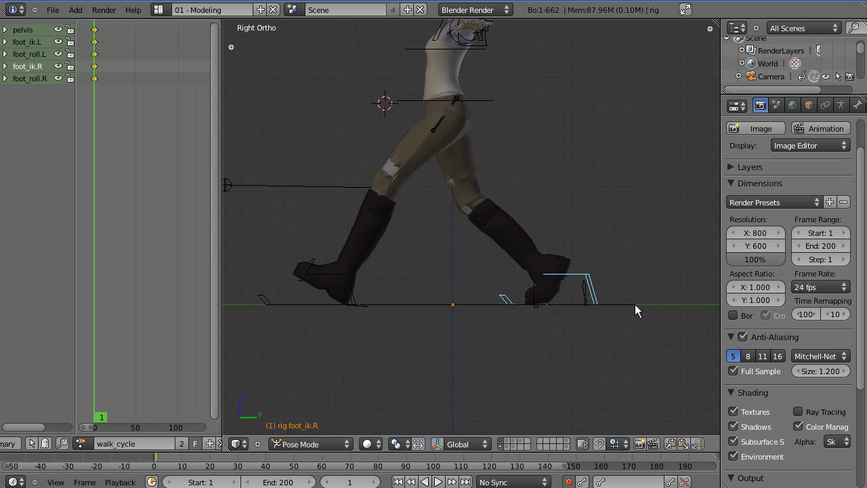
{"action": "scroll", "coordinate": [490, 251], "scroll_direction": "down", "scroll_amount": 2, "text": "ctrl"}
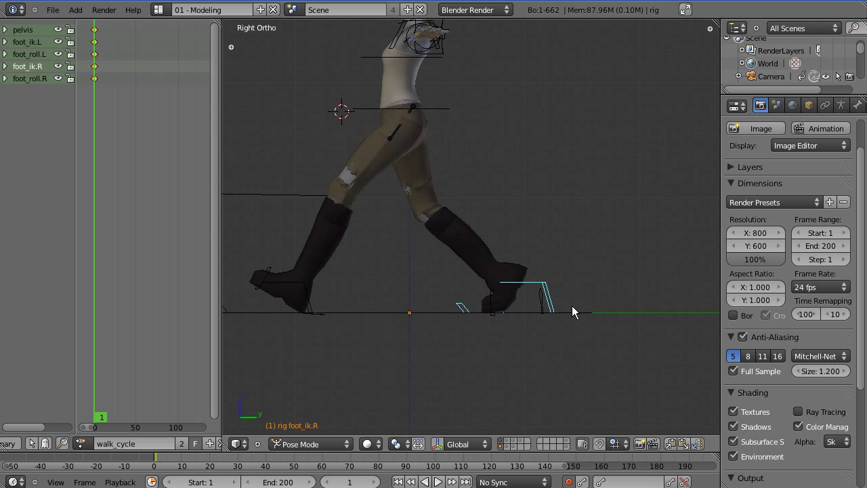
{"action": "scroll", "coordinate": [454, 178], "scroll_direction": "up", "scroll_amount": 1}
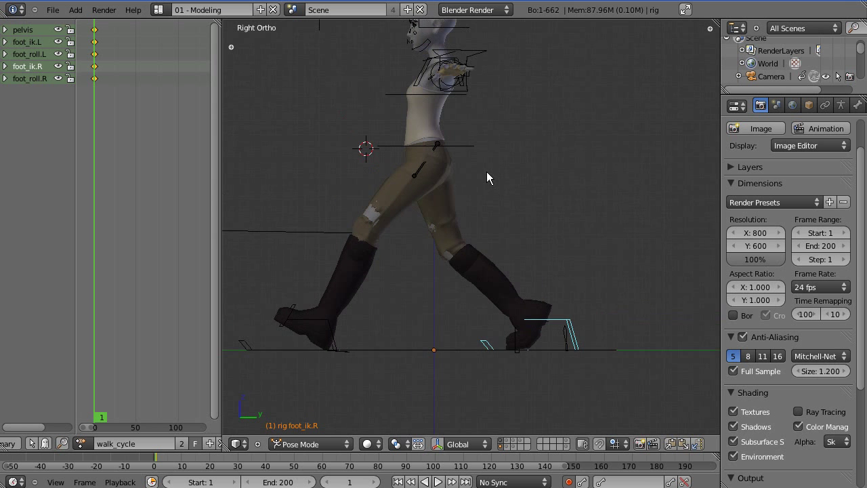
{"action": "right_click", "coordinate": [605, 331], "text": "shift"}
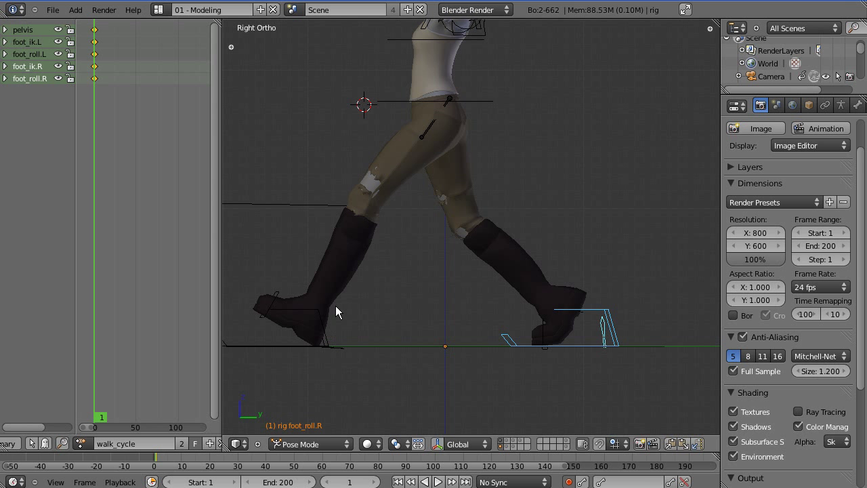
{"action": "middle_click_drag", "start_coordinate": [336, 306], "coordinate": [407, 305], "text": "shift"}
{"action": "right_click", "coordinate": [384, 315], "text": "shift"}
{"action": "right_click", "coordinate": [396, 340], "text": "shift"}
{"action": "right_click", "coordinate": [409, 338], "text": "shift"}
{"action": "right_click", "coordinate": [393, 341], "text": "shift"}
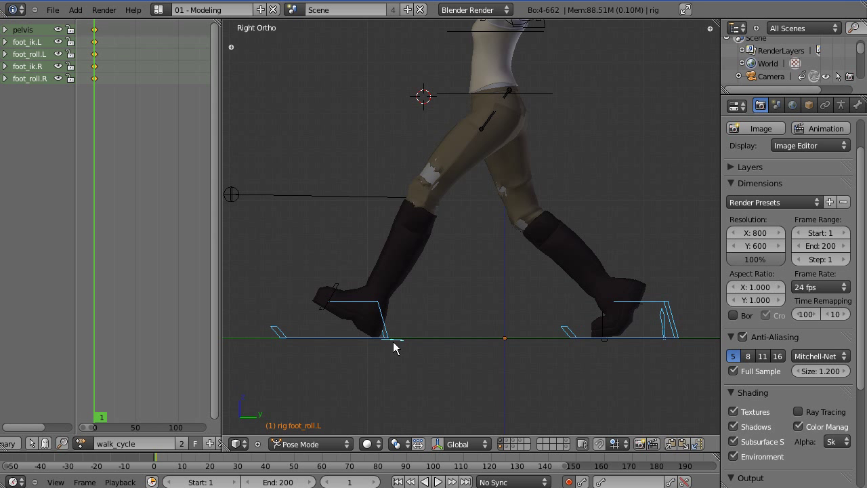
{"action": "middle_click_drag", "start_coordinate": [484, 179], "coordinate": [508, 205], "text": "shift"}
{"action": "right_click", "coordinate": [511, 208], "text": "shift"}
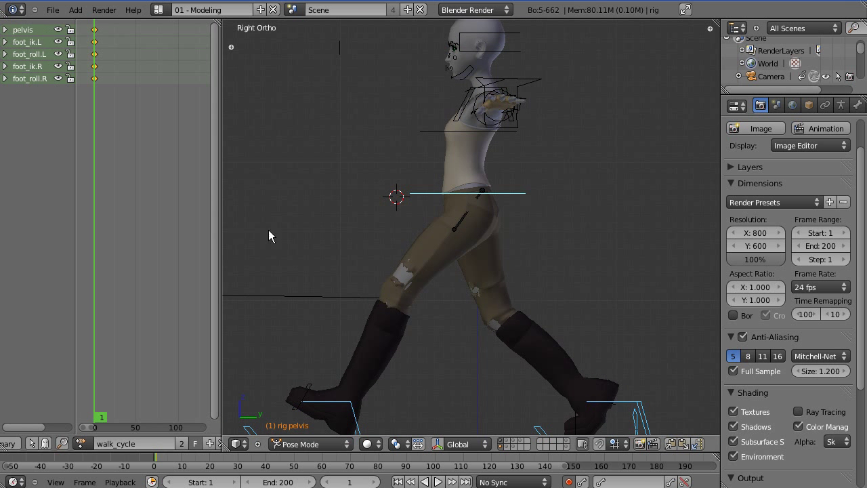
Copy the selected controls' contact pose from frame 1 and paste it flipped at frame 17.
{"action": "middle_click_drag", "start_coordinate": [588, 319], "coordinate": [571, 294], "text": "shift"}
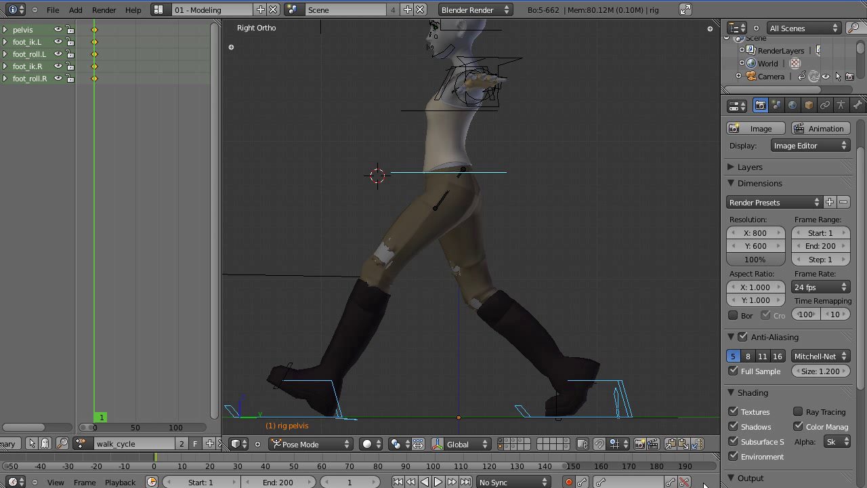
{"action": "left_click_drag", "start_coordinate": [155, 463], "coordinate": [202, 481]}
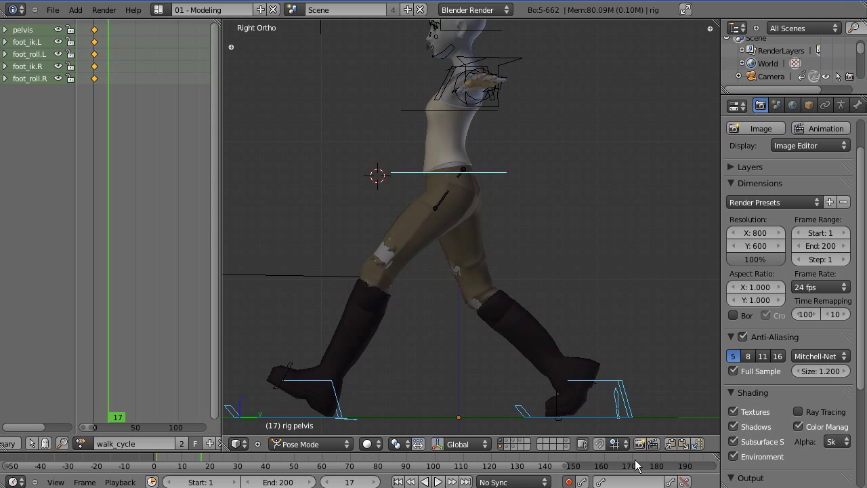
{"action": "left_click", "coordinate": [697, 443]}
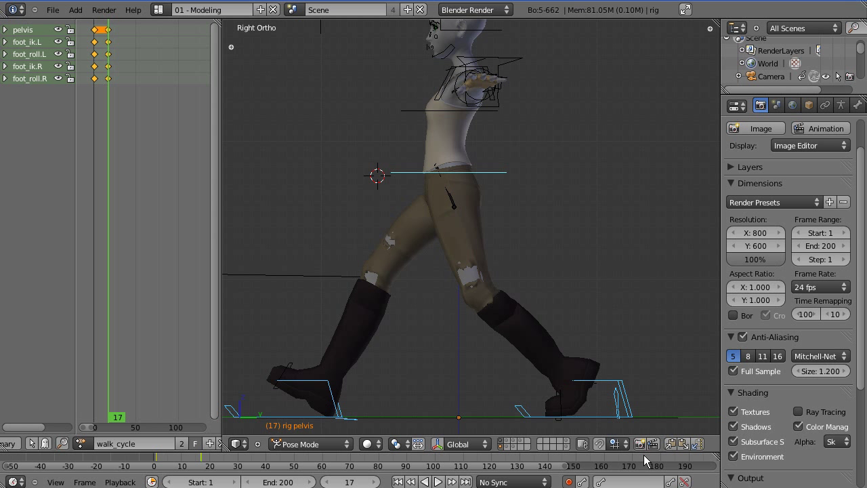
Go to frame 9 and clear the rotation of the left foot roll control foot_roll.L so the left foot is flat.
{"action": "left_click", "coordinate": [197, 464]}
{"action": "left_click_drag", "start_coordinate": [190, 465], "coordinate": [180, 480]}
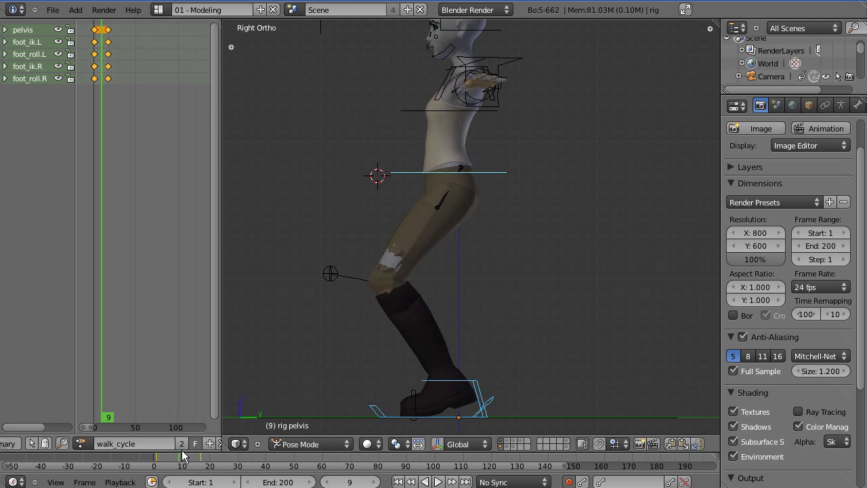
{"action": "middle_click_drag", "start_coordinate": [432, 288], "coordinate": [467, 227], "text": "shift"}
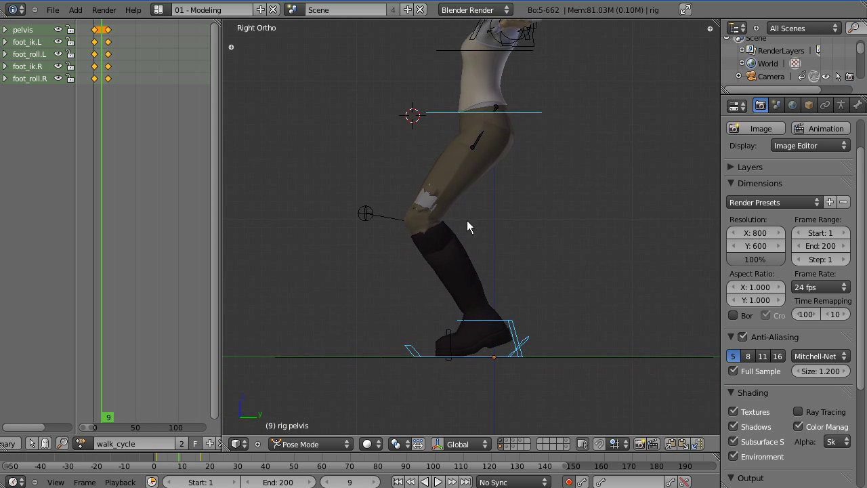
{"action": "scroll", "coordinate": [467, 224], "scroll_direction": "up", "scroll_amount": 1}
{"action": "mouse_move", "coordinate": [542, 333]}
{"action": "middle_mouse_down", "text": "shift"}
{"action": "mouse_move", "coordinate": [562, 368]}
{"action": "mouse_move", "coordinate": [526, 332]}
{"action": "middle_mouse_up", "text": "shift"}
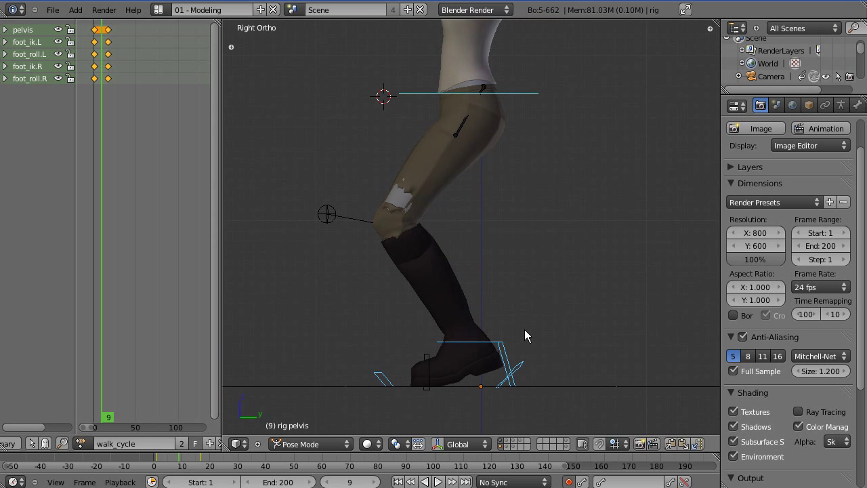
{"action": "right_click", "coordinate": [528, 378]}
{"action": "middle_click_drag", "start_coordinate": [569, 398], "coordinate": [492, 306]}
{"action": "key", "text": "alt+r"}
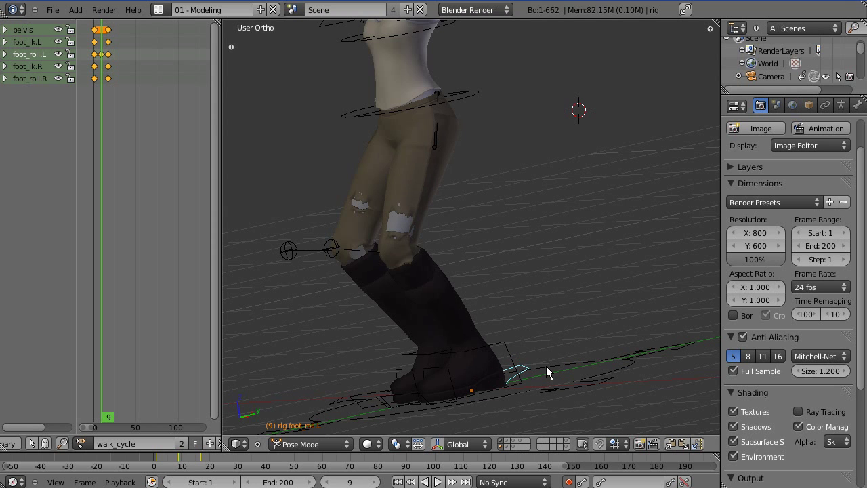
Raise the pelvis bone about 0.115 along global Z at frame 9 to straighten the supporting leg.
{"action": "middle_click_drag", "start_coordinate": [553, 341], "coordinate": [544, 266]}
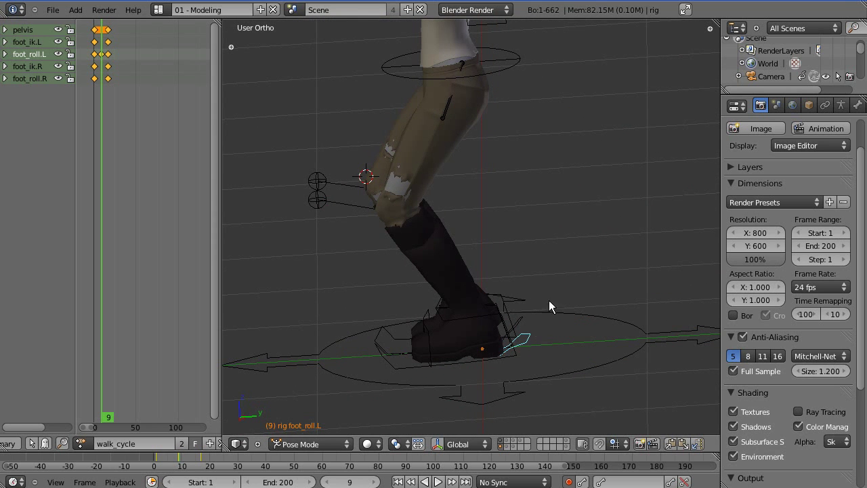
{"action": "middle_click_drag", "start_coordinate": [524, 338], "coordinate": [584, 290], "text": "shift"}
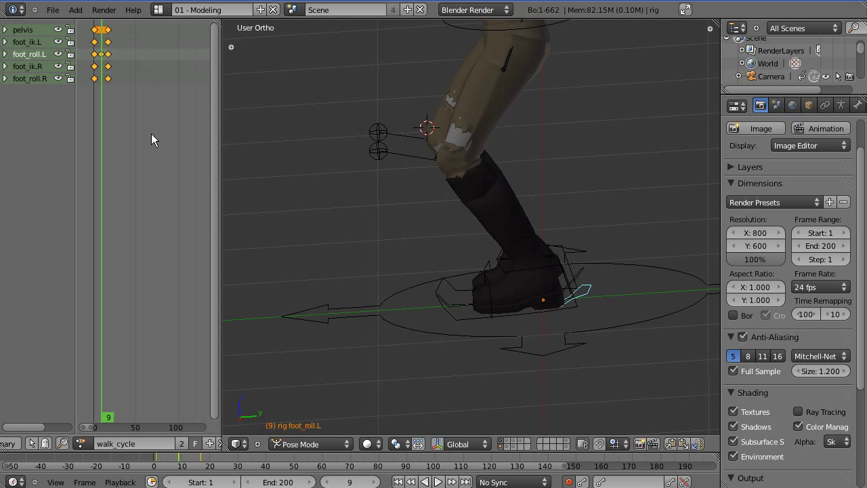
{"action": "scroll", "coordinate": [151, 135], "scroll_direction": "up", "scroll_amount": 1}
{"action": "scroll", "coordinate": [226, 217], "scroll_direction": "up", "scroll_amount": 4}
{"action": "scroll", "coordinate": [549, 243], "scroll_direction": "down", "scroll_amount": 3}
{"action": "scroll", "coordinate": [113, 85], "scroll_direction": "up", "scroll_amount": 2}
{"action": "middle_click_drag", "start_coordinate": [113, 85], "coordinate": [145, 114]}
{"action": "middle_click_drag", "start_coordinate": [491, 256], "coordinate": [476, 298]}
{"action": "key", "text": "KP_3"}
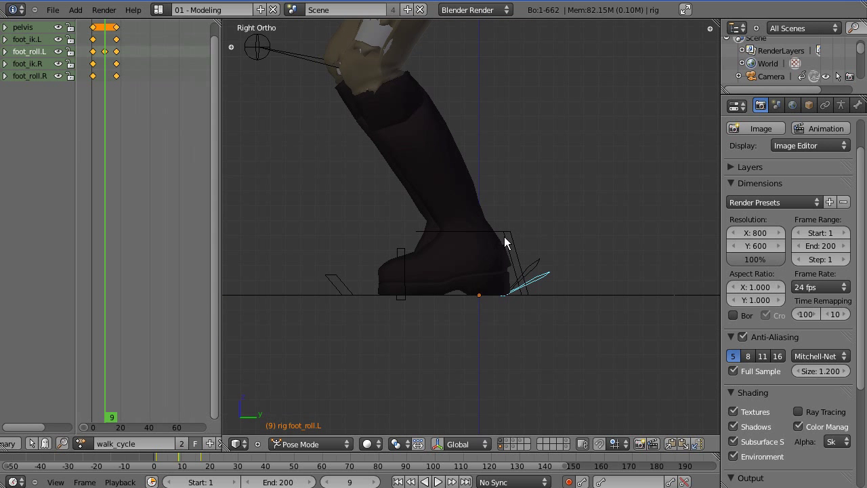
{"action": "scroll", "coordinate": [515, 230], "scroll_direction": "up", "scroll_amount": 8, "text": "shift"}
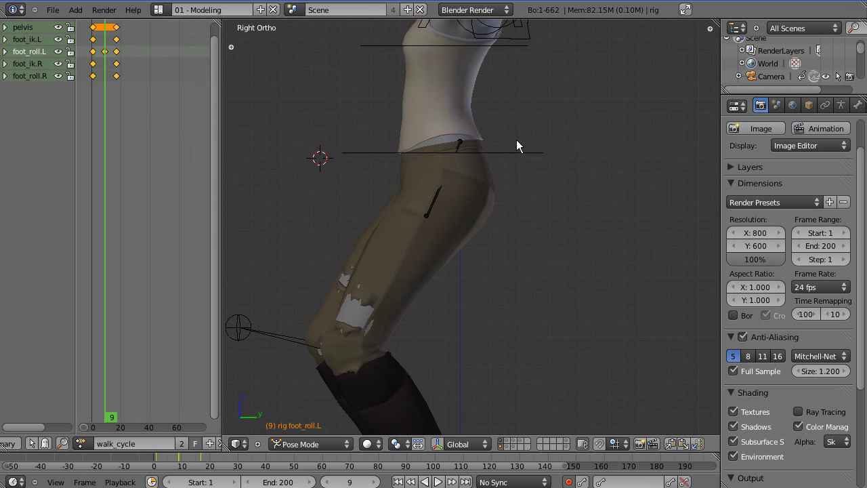
{"action": "right_click", "coordinate": [517, 153]}
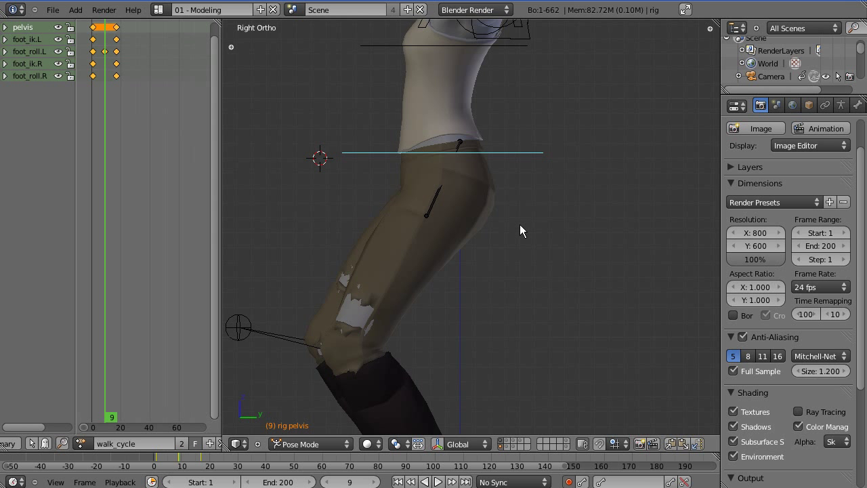
{"action": "key", "text": "g"}
{"action": "key", "text": "z"}
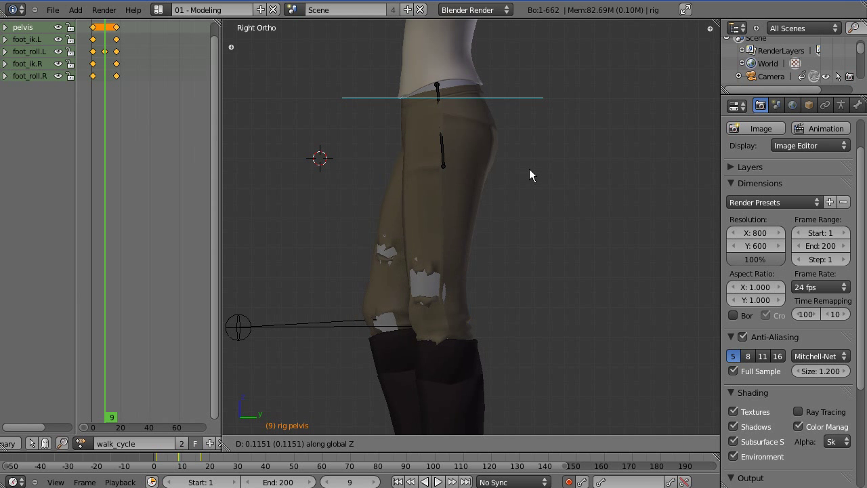
{"action": "left_click", "coordinate": [530, 174]}
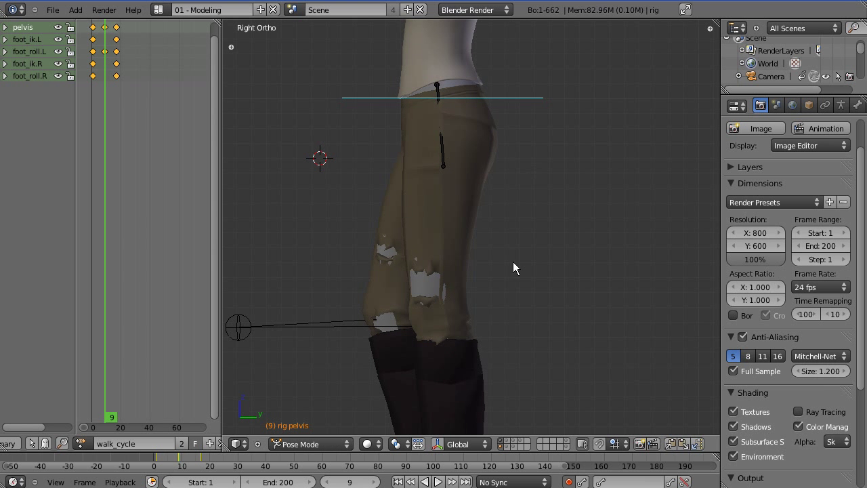
Shift the pelvis bone slightly forward, about 0.016 in the negative Y direction, at frame 9.
{"action": "middle_click_drag", "start_coordinate": [512, 265], "coordinate": [510, 165], "text": "shift"}
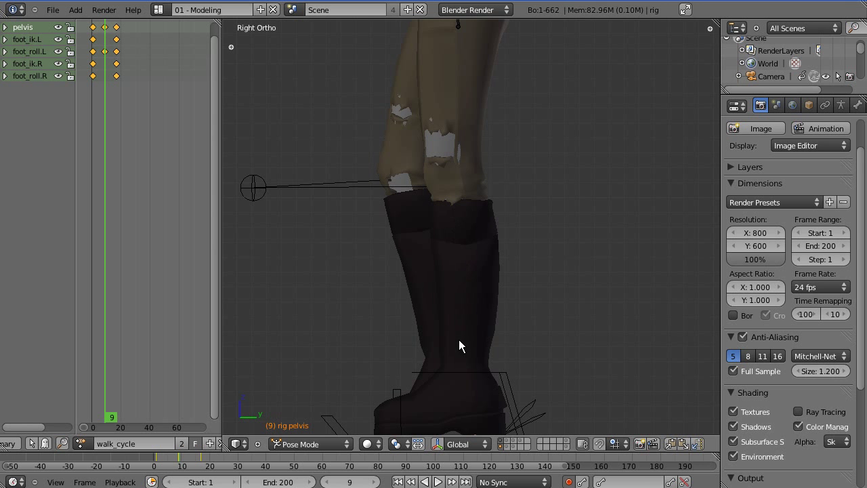
{"action": "middle_click_drag", "start_coordinate": [502, 85], "coordinate": [500, 220], "text": "shift"}
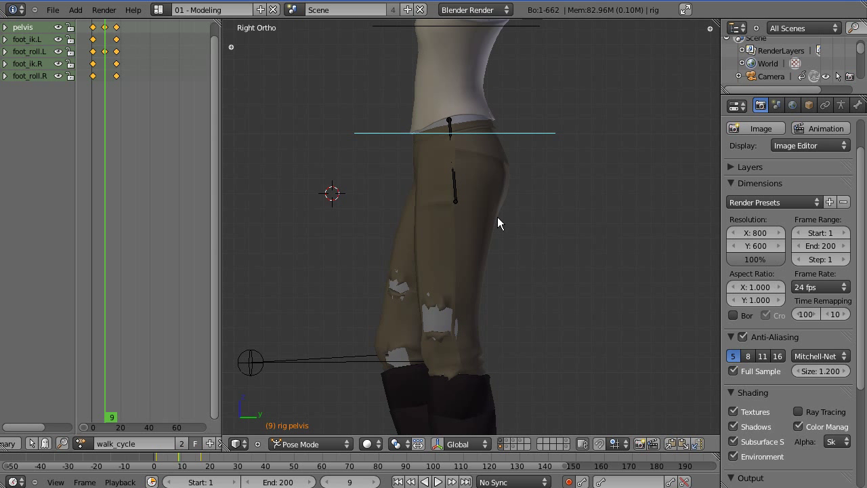
{"action": "key", "text": "g"}
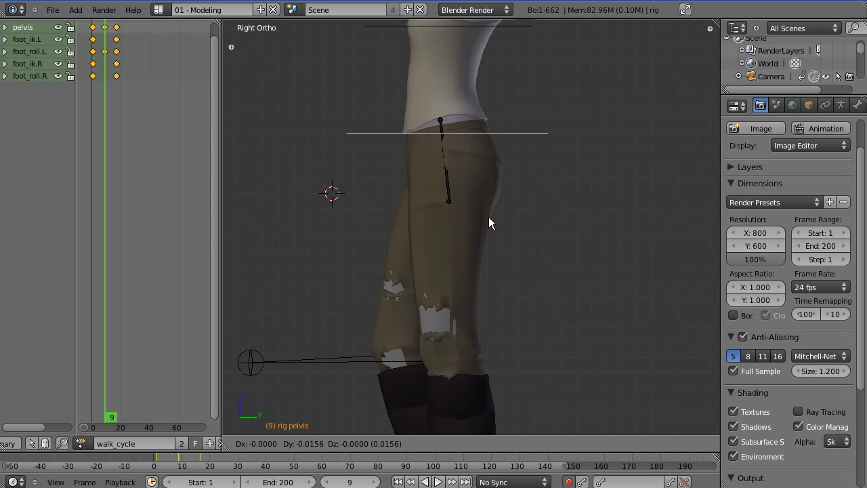
{"action": "left_click", "coordinate": [488, 217]}
Lift the right foot control foot_ik.R off the ground and slightly backward at frame 9 for the passing pose.
{"action": "middle_click_drag", "start_coordinate": [508, 304], "coordinate": [534, 142], "text": "shift"}
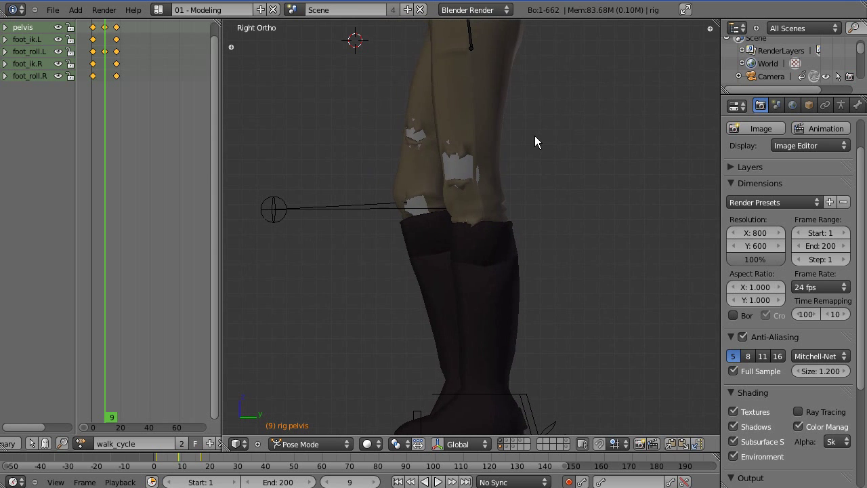
{"action": "middle_click_drag", "start_coordinate": [547, 294], "coordinate": [453, 229], "text": "shift"}
{"action": "middle_click_drag", "start_coordinate": [472, 314], "coordinate": [543, 344], "text": "shift"}
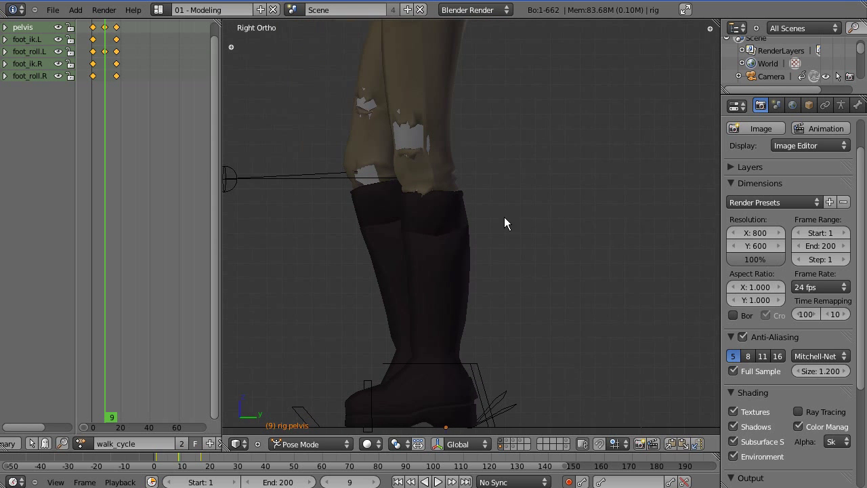
{"action": "middle_click_drag", "start_coordinate": [452, 113], "coordinate": [565, 122], "text": "shift"}
{"action": "middle_click_drag", "start_coordinate": [596, 401], "coordinate": [571, 361], "text": "shift"}
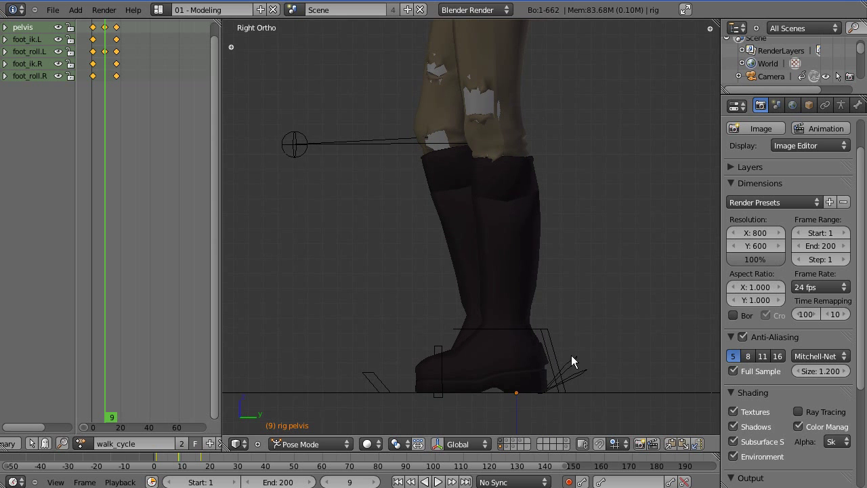
{"action": "middle_click_drag", "start_coordinate": [481, 154], "coordinate": [485, 270], "text": "shift"}
{"action": "middle_click_drag", "start_coordinate": [571, 256], "coordinate": [497, 296]}
{"action": "right_click", "coordinate": [566, 306]}
{"action": "right_click", "coordinate": [492, 292]}
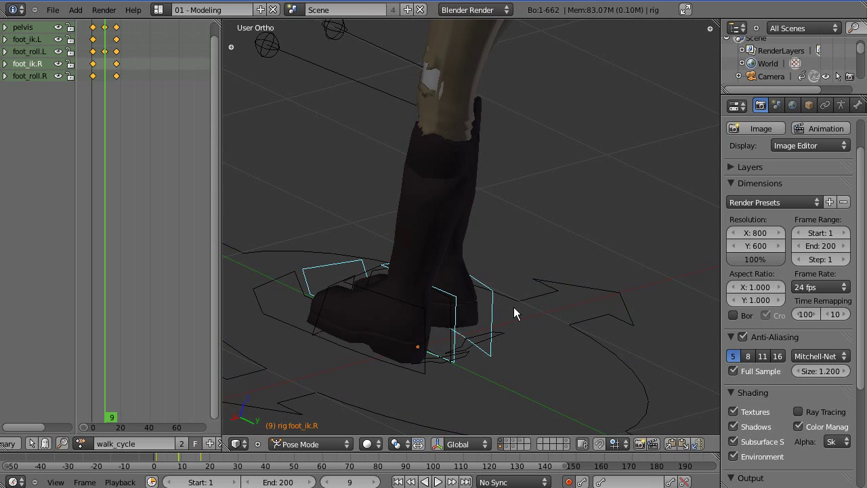
{"action": "key", "text": "KP_3"}
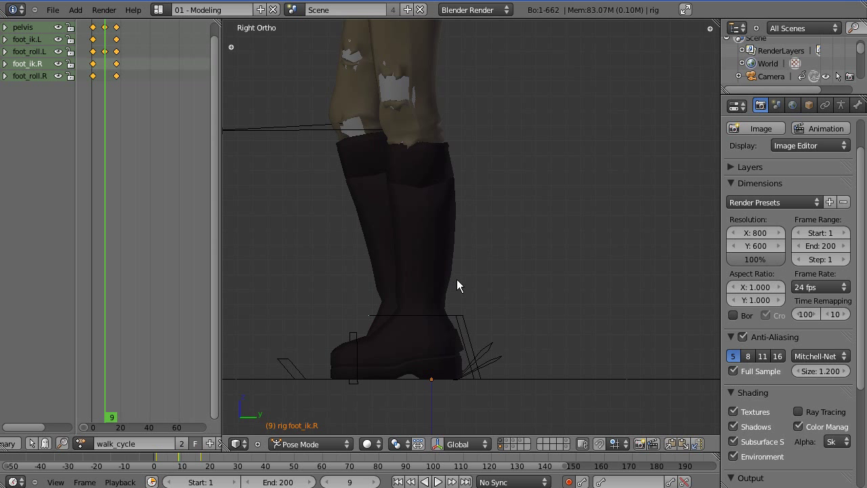
{"action": "key", "text": "g"}
{"action": "left_click", "coordinate": [471, 205]}
Level the right foot roll control foot_roll.R and rotate foot_ik.R at frame 9 so the right toe points downward.
{"action": "right_click", "coordinate": [509, 283]}
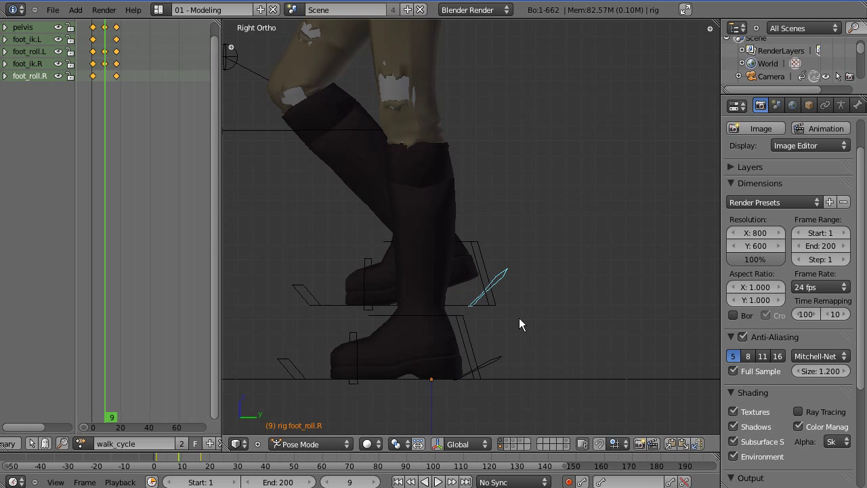
{"action": "right_click", "coordinate": [474, 246]}
{"action": "key", "text": "r"}
{"action": "left_click", "coordinate": [508, 202]}
Move foot_ik.R up and back at frame 9, then rotate it by about -41° so the trailing foot hangs down.
{"action": "key", "text": "g"}
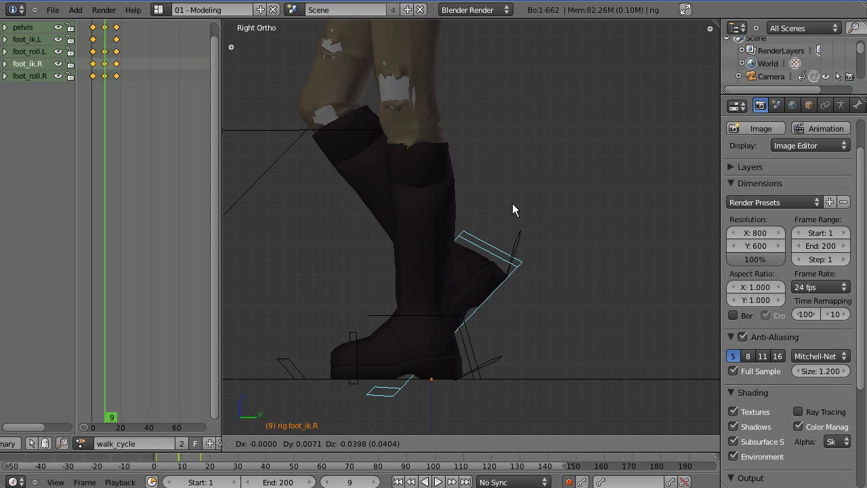
{"action": "left_click", "coordinate": [552, 143]}
{"action": "key", "text": "r"}
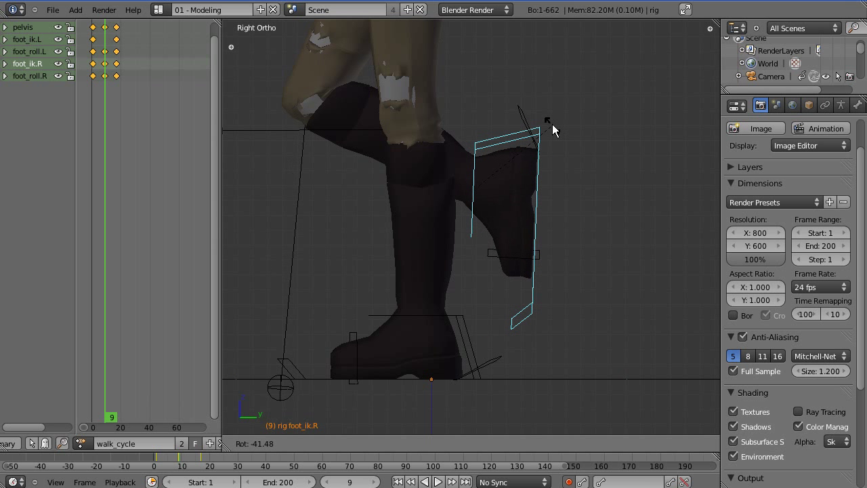
{"action": "left_click", "coordinate": [552, 124]}
Fine-tune the position of foot_ik.R at frame 9 to settle the right leg's bend in the passing pose.
{"action": "middle_click_drag", "start_coordinate": [553, 213], "coordinate": [561, 262], "text": "shift"}
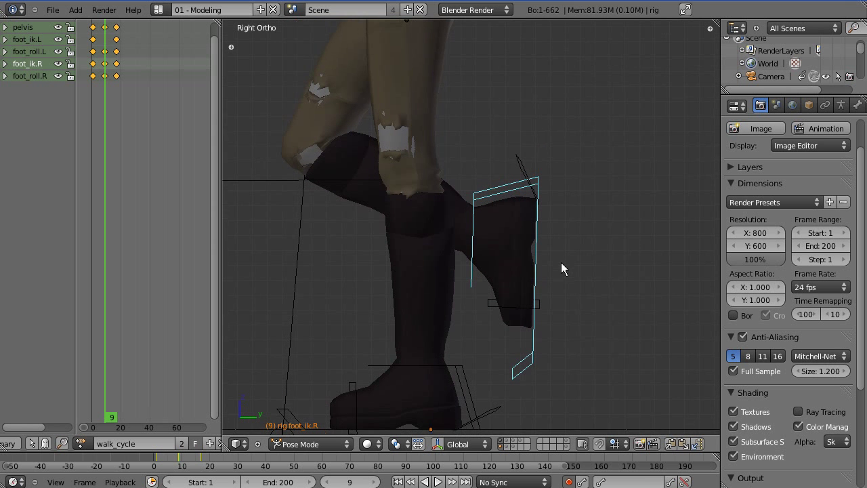
{"action": "middle_click_drag", "start_coordinate": [508, 219], "coordinate": [510, 292], "text": "shift"}
{"action": "middle_click_drag", "start_coordinate": [552, 367], "coordinate": [581, 267], "text": "shift"}
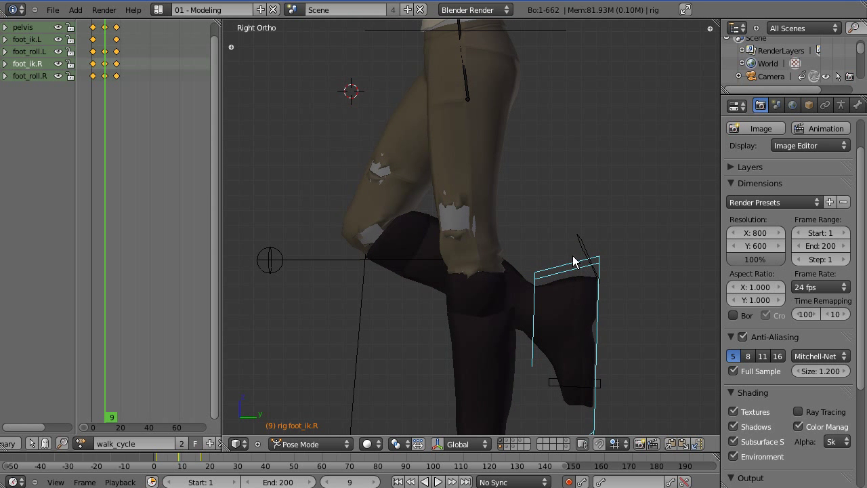
{"action": "key", "text": "g"}
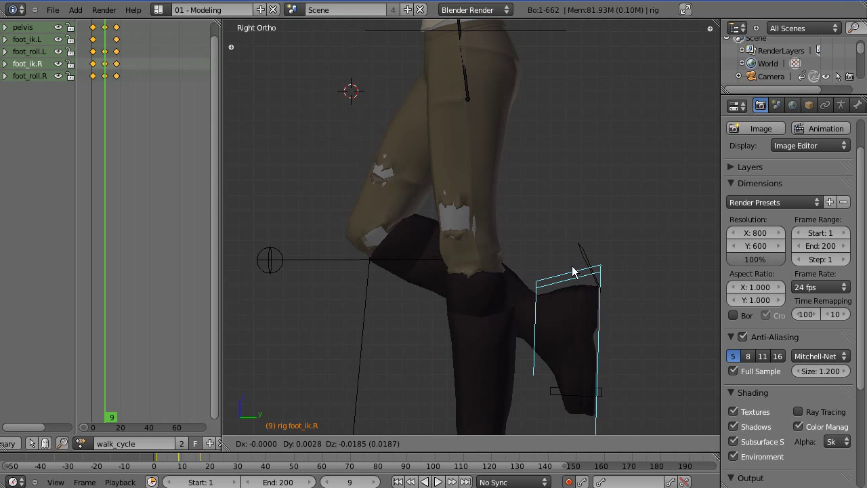
{"action": "left_click", "coordinate": [559, 248]}
{"action": "scroll", "coordinate": [559, 248], "scroll_direction": "down", "scroll_amount": 5}
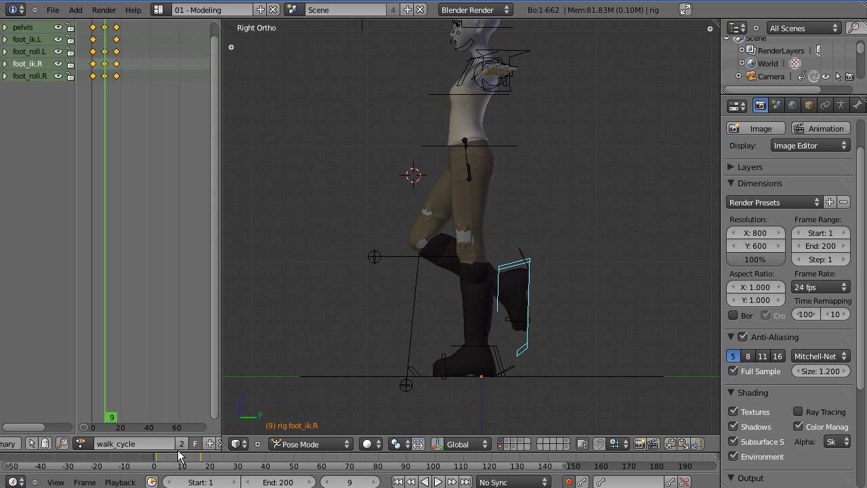
Scrub through the walk to check the motion between the key poses, select the pelvis bone, and stop at frame 5.
{"action": "left_click_drag", "start_coordinate": [180, 458], "coordinate": [233, 469]}
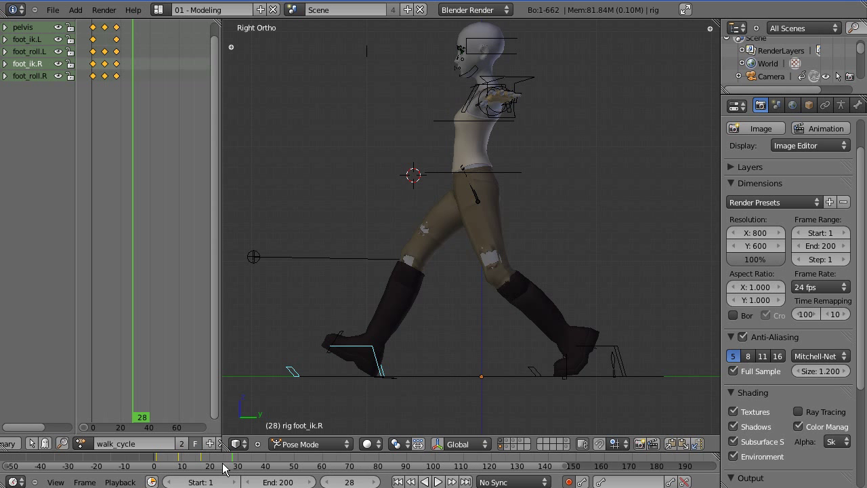
{"action": "left_click_drag", "start_coordinate": [216, 464], "coordinate": [169, 468]}
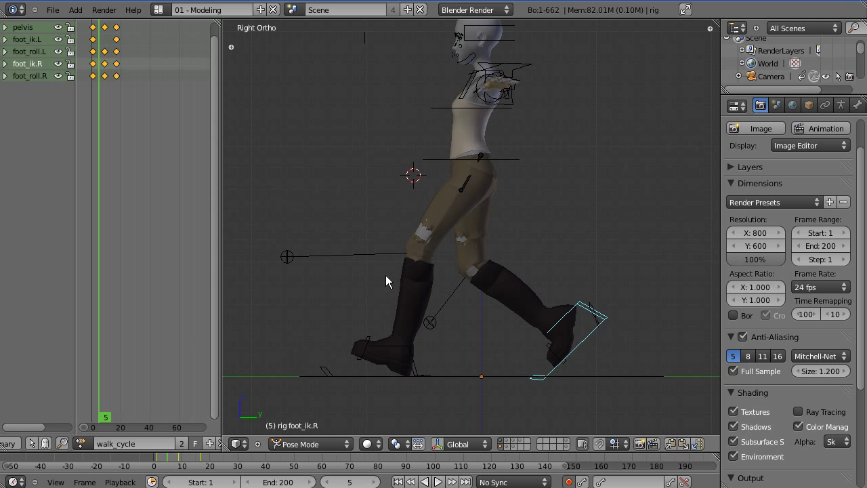
{"action": "middle_click_drag", "start_coordinate": [491, 262], "coordinate": [447, 185], "text": "shift"}
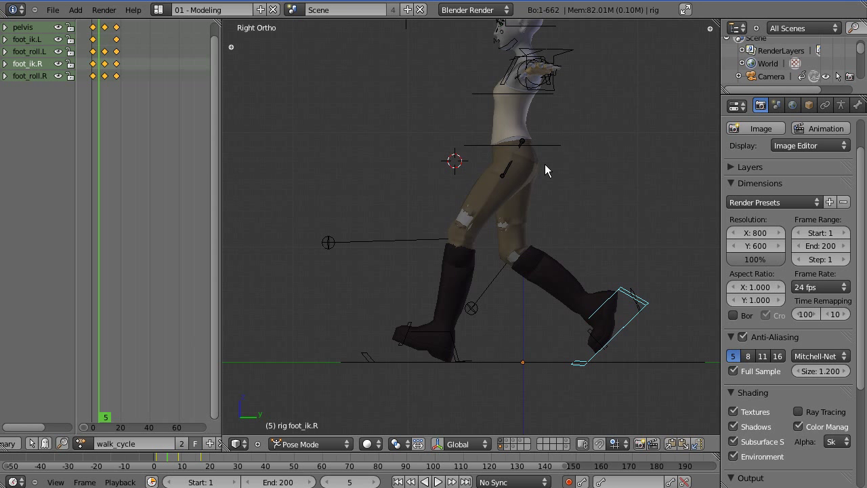
{"action": "right_click", "coordinate": [554, 145]}
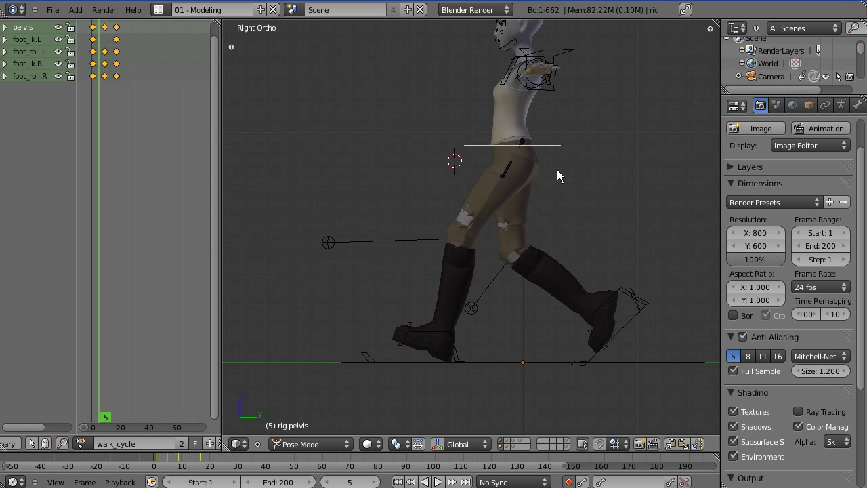
{"action": "left_click", "coordinate": [154, 463]}
{"action": "left_click", "coordinate": [159, 463]}
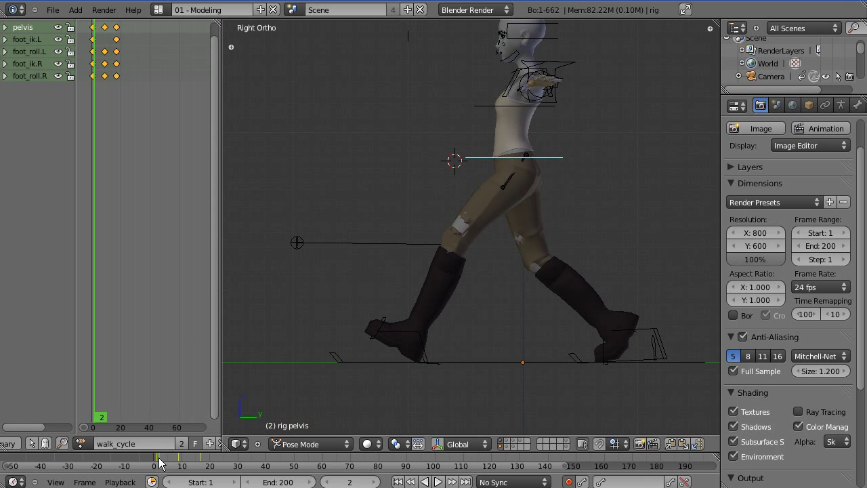
{"action": "left_click_drag", "start_coordinate": [162, 462], "coordinate": [168, 462]}
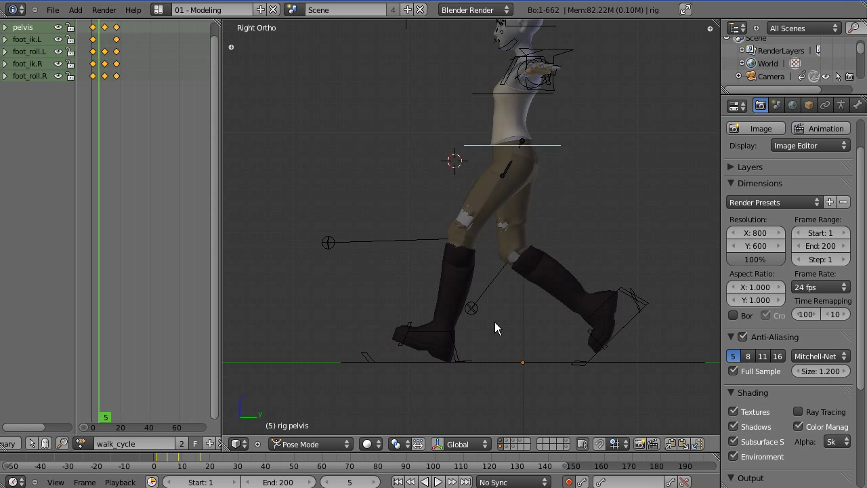
{"action": "middle_click_drag", "start_coordinate": [472, 256], "coordinate": [438, 228], "text": "shift"}
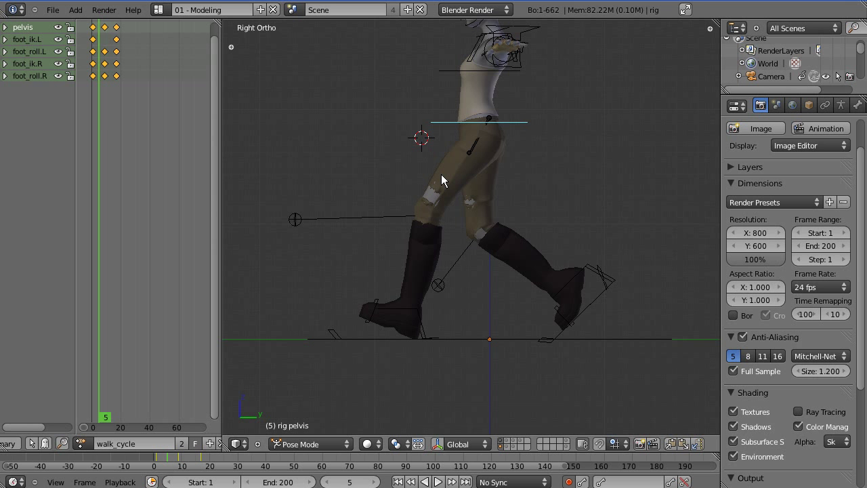
{"action": "left_click", "coordinate": [157, 464]}
{"action": "left_click_drag", "start_coordinate": [156, 464], "coordinate": [170, 479]}
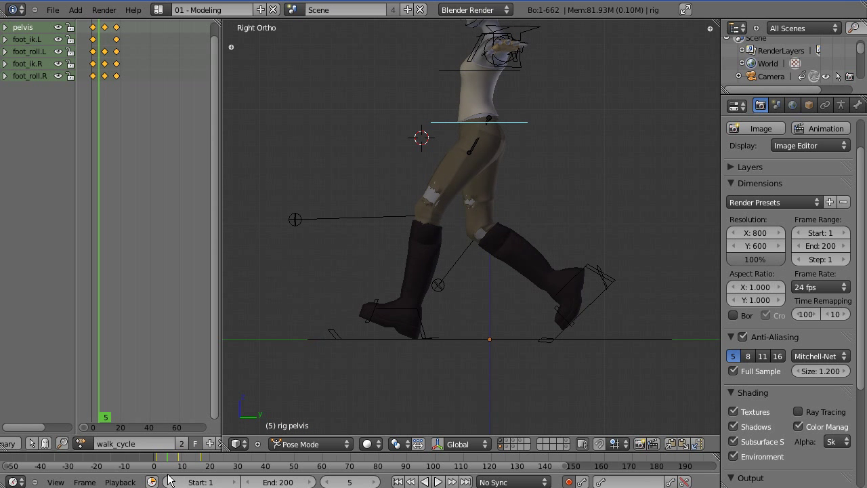
Rotate the left foot roll control foot_roll.L at frame 5 so the left foot is flat.
{"action": "middle_click_drag", "start_coordinate": [464, 183], "coordinate": [513, 228], "text": "shift"}
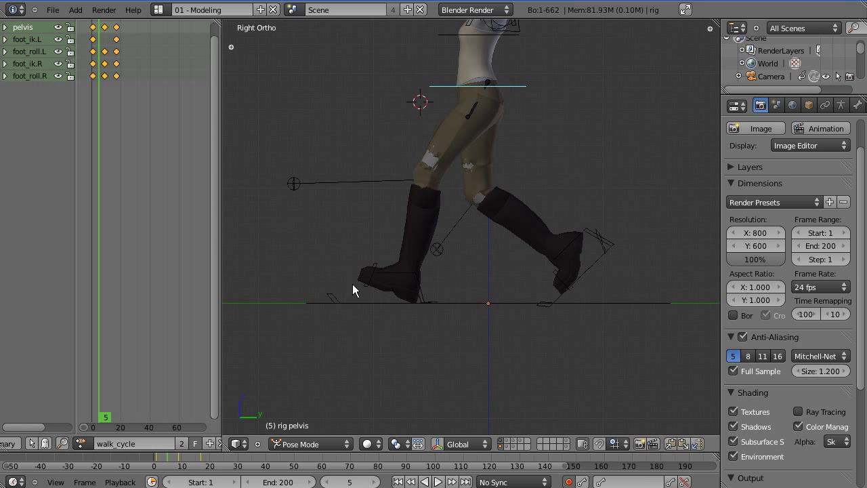
{"action": "scroll", "coordinate": [352, 290], "scroll_direction": "up", "scroll_amount": 3}
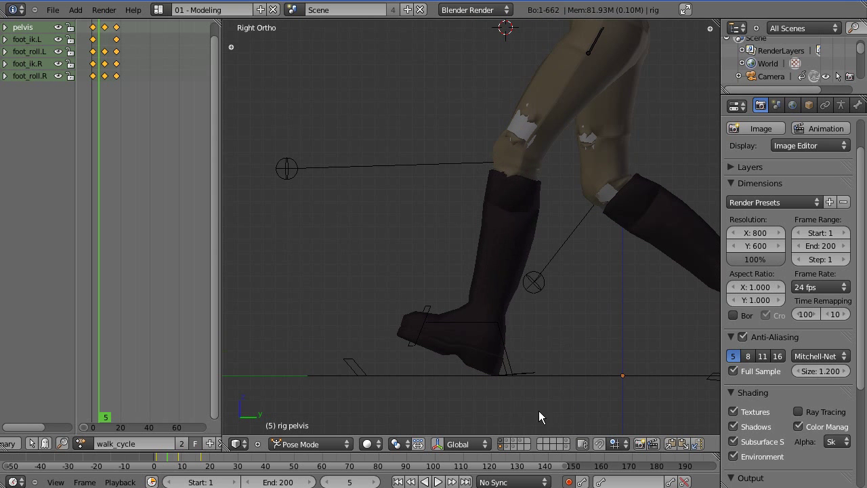
{"action": "right_click", "coordinate": [534, 373]}
{"action": "right_click", "coordinate": [534, 372]}
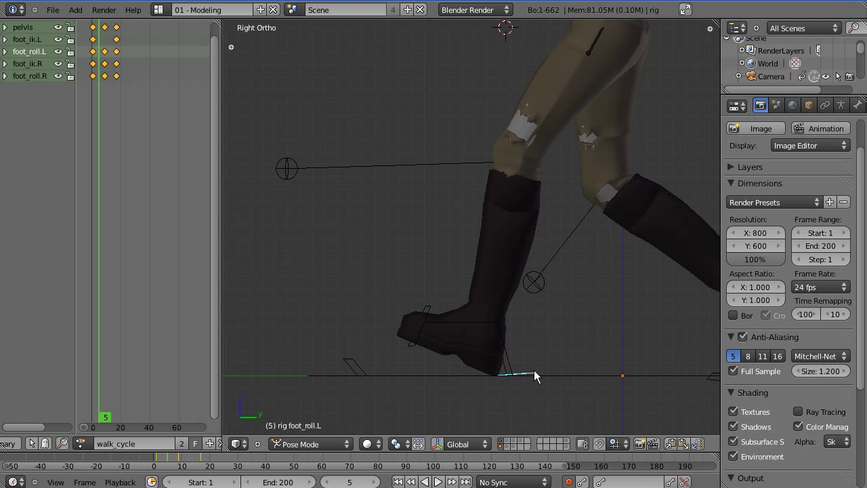
{"action": "key", "text": "r"}
{"action": "left_click", "coordinate": [541, 368]}
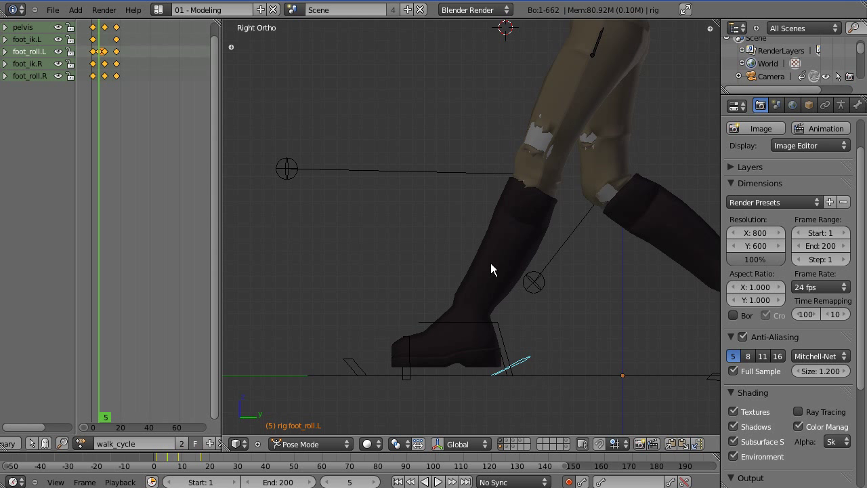
Lower the pelvis bone about 0.08 along global Z at frame 5 so the left knee bends and takes the weight.
{"action": "scroll", "coordinate": [464, 345], "scroll_direction": "up", "scroll_amount": 4, "text": "shift"}
{"action": "right_click", "coordinate": [577, 137]}
{"action": "right_click", "coordinate": [538, 271]}
{"action": "middle_click_drag", "start_coordinate": [538, 271], "coordinate": [579, 133], "text": "shift"}
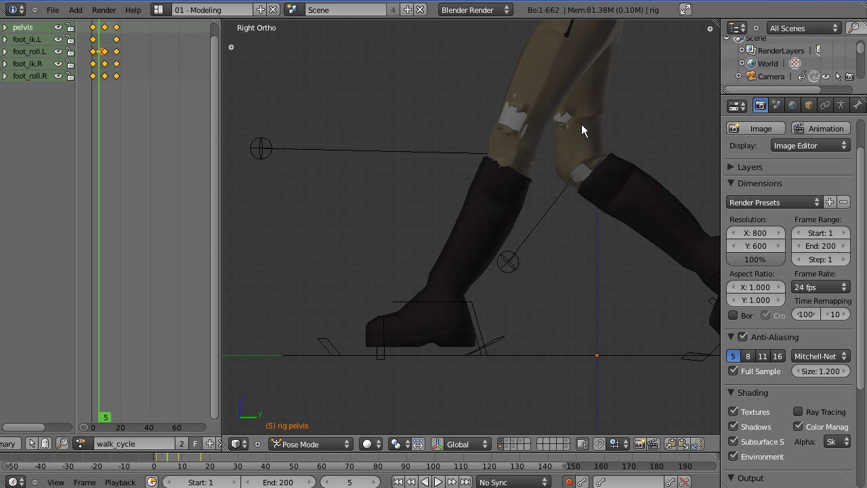
{"action": "right_click", "coordinate": [494, 336]}
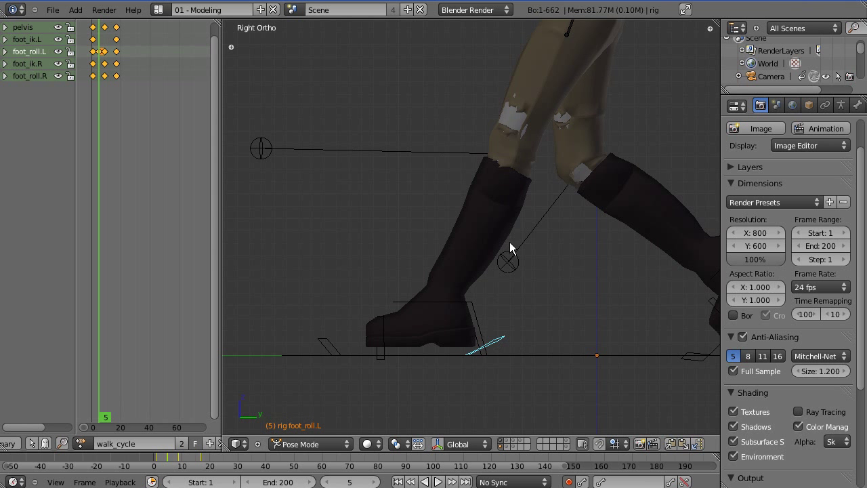
{"action": "middle_click_drag", "start_coordinate": [509, 242], "coordinate": [483, 332], "text": "shift"}
{"action": "right_click", "coordinate": [585, 102]}
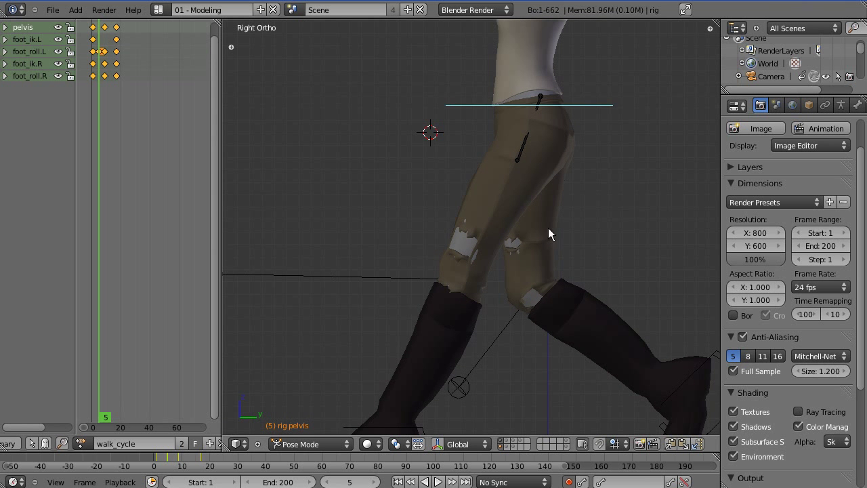
{"action": "middle_click_drag", "start_coordinate": [522, 302], "coordinate": [577, 143], "text": "shift"}
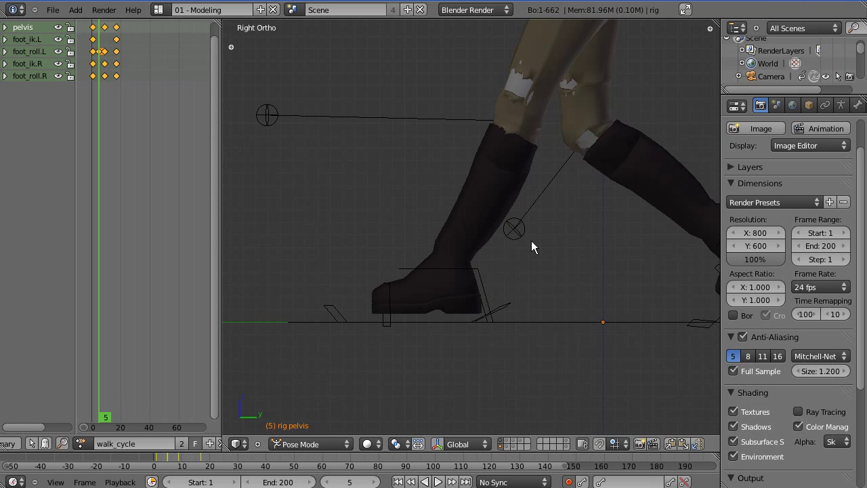
{"action": "key", "text": "g"}
{"action": "key", "text": "z"}
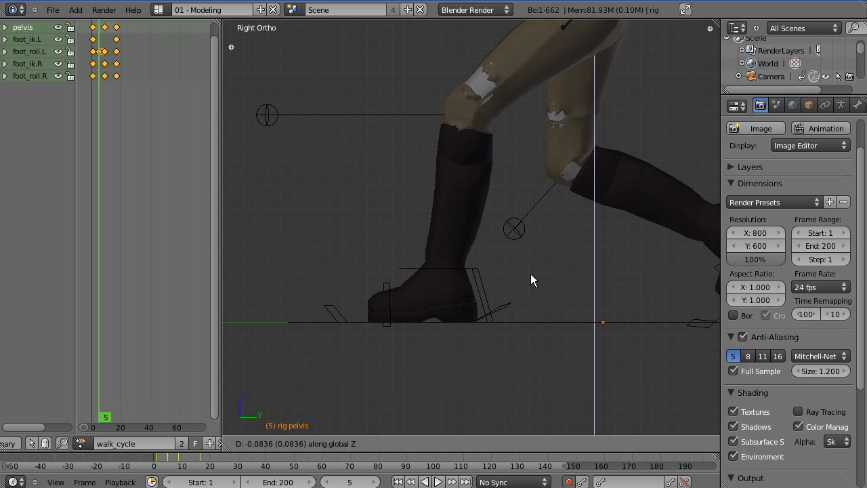
{"action": "left_click", "coordinate": [529, 275]}
Test the pelvis height at frame 5 and lower the bone slightly more along global Z.
{"action": "middle_click_drag", "start_coordinate": [554, 174], "coordinate": [636, 278], "text": "shift"}
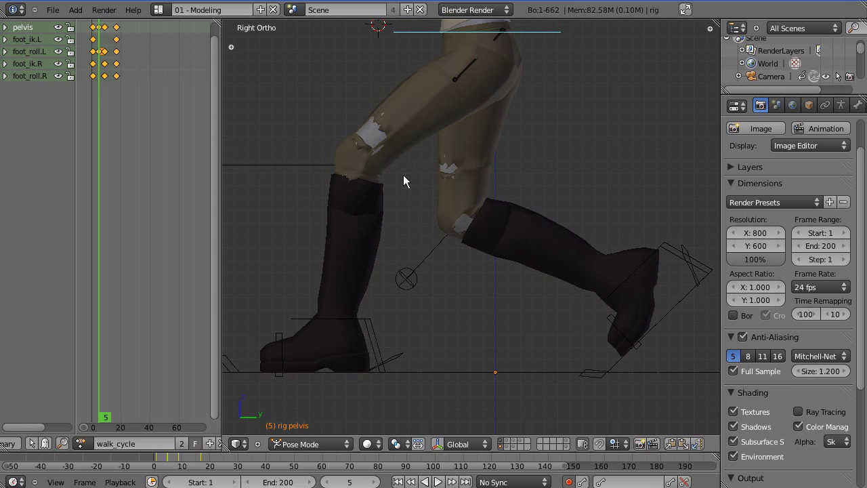
{"action": "scroll", "coordinate": [511, 172], "scroll_direction": "down", "scroll_amount": 2}
{"action": "key", "text": "g"}
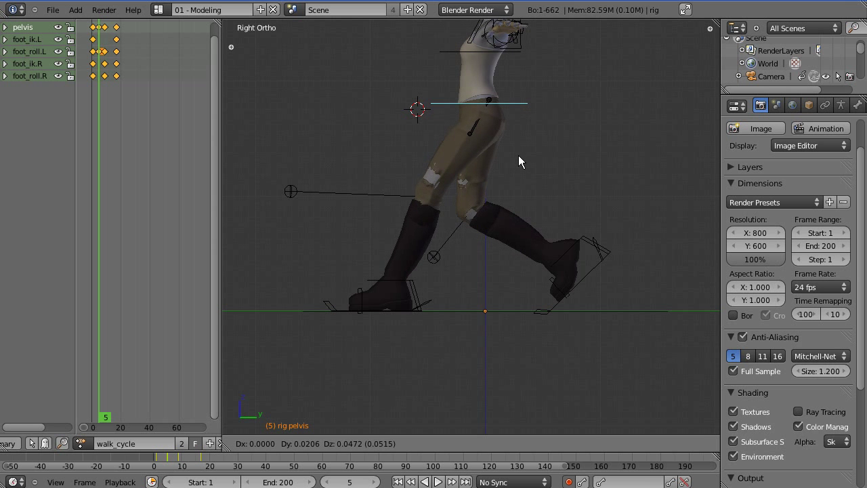
{"action": "left_click", "coordinate": [508, 203]}
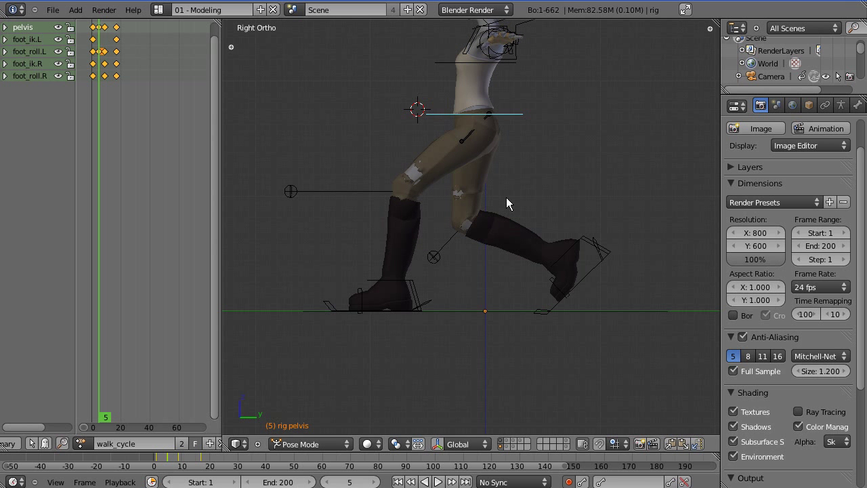
{"action": "key", "text": "g"}
{"action": "key", "text": "z"}
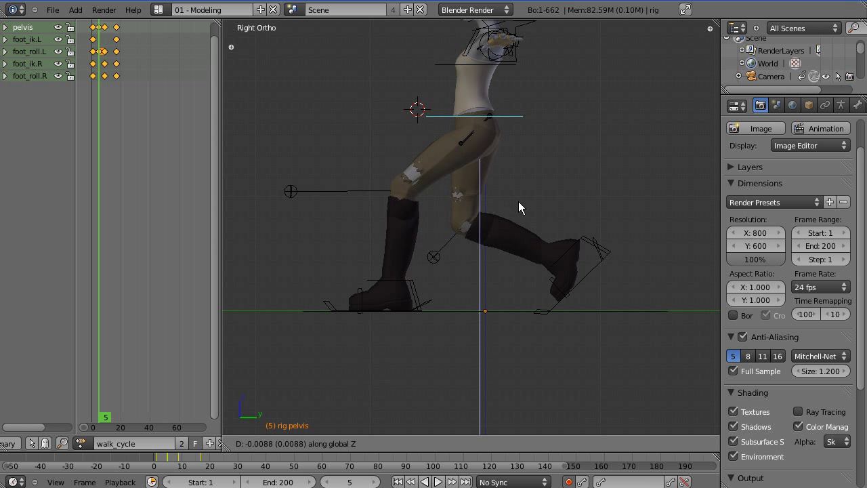
{"action": "left_click", "coordinate": [520, 198]}
Rotate the right foot roll control foot_roll.R at frame 5 to line the right foot up with its IK control.
{"action": "middle_click_drag", "start_coordinate": [520, 199], "coordinate": [566, 258], "text": "shift"}
{"action": "right_click", "coordinate": [566, 257]}
{"action": "right_click", "coordinate": [575, 249]}
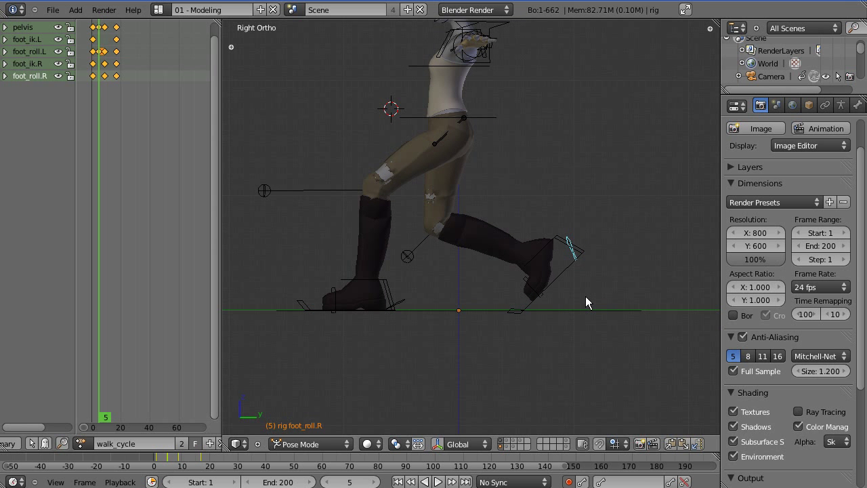
{"action": "key", "text": "r"}
{"action": "left_click", "coordinate": [593, 261]}
Lower the right foot control foot_ik.R about 0.04 along global Z at frame 5 to bring the toe to the ground.
{"action": "right_click", "coordinate": [552, 252]}
{"action": "middle_click_drag", "start_coordinate": [559, 330], "coordinate": [595, 305], "text": "shift"}
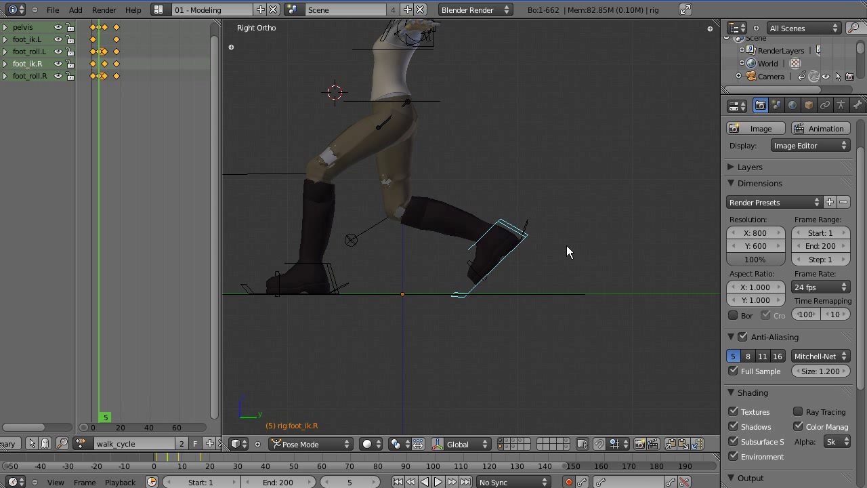
{"action": "key", "text": "g"}
{"action": "key", "text": "z"}
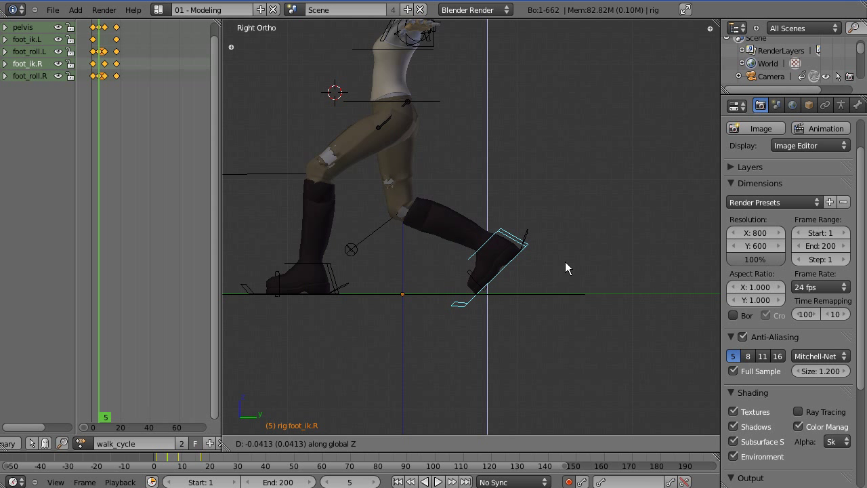
{"action": "left_click", "coordinate": [564, 267]}
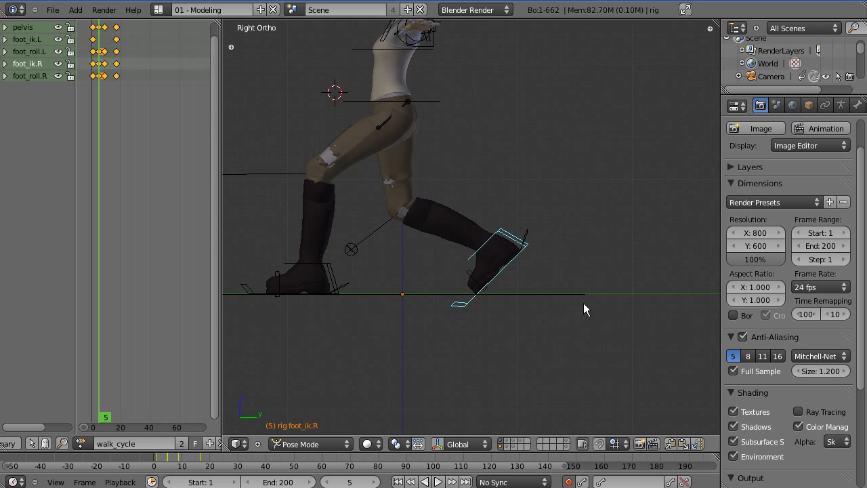
Rotate the right foot control foot_ik.R about -35 degrees at frame 5 and lower it about 0.01 along global Z.
{"action": "key", "text": "r"}
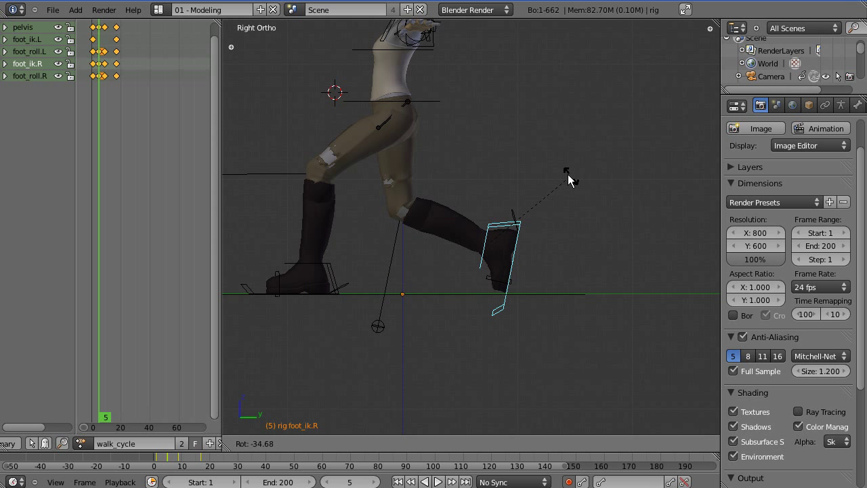
{"action": "left_click", "coordinate": [568, 174]}
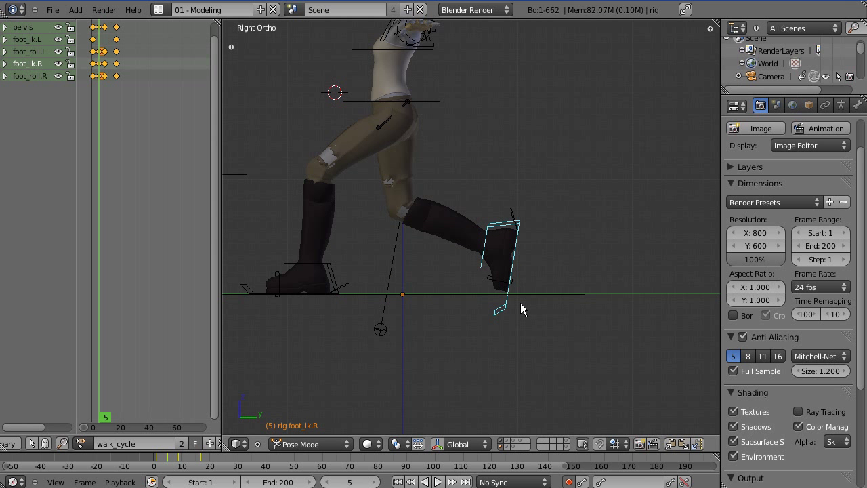
{"action": "key", "text": "g"}
{"action": "key", "text": "z"}
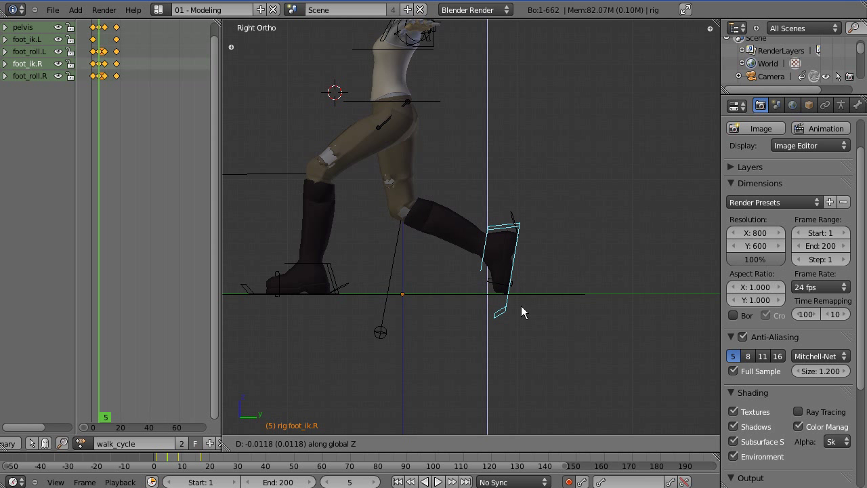
{"action": "left_click", "coordinate": [521, 306]}
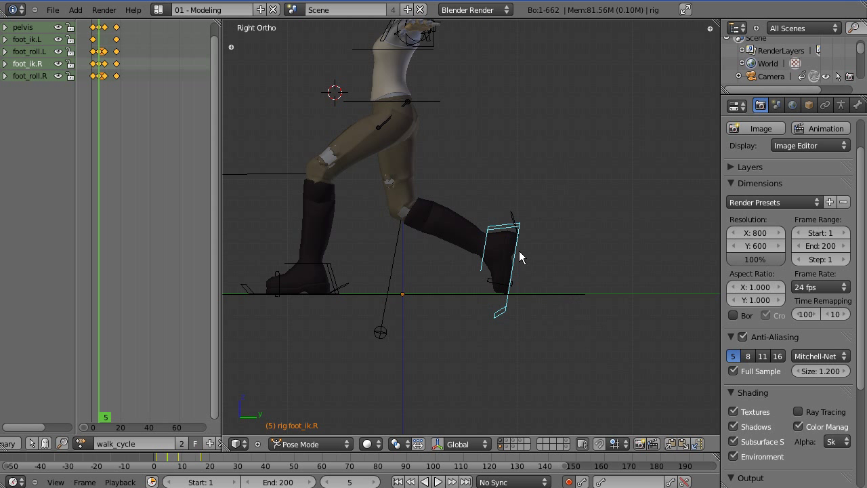
At frame 13, rotate the left foot roll control foot_roll.L about -26 degrees to lift the left heel onto the toes.
{"action": "middle_click_drag", "start_coordinate": [517, 242], "coordinate": [612, 297], "text": "shift"}
{"action": "left_click_drag", "start_coordinate": [166, 462], "coordinate": [189, 483]}
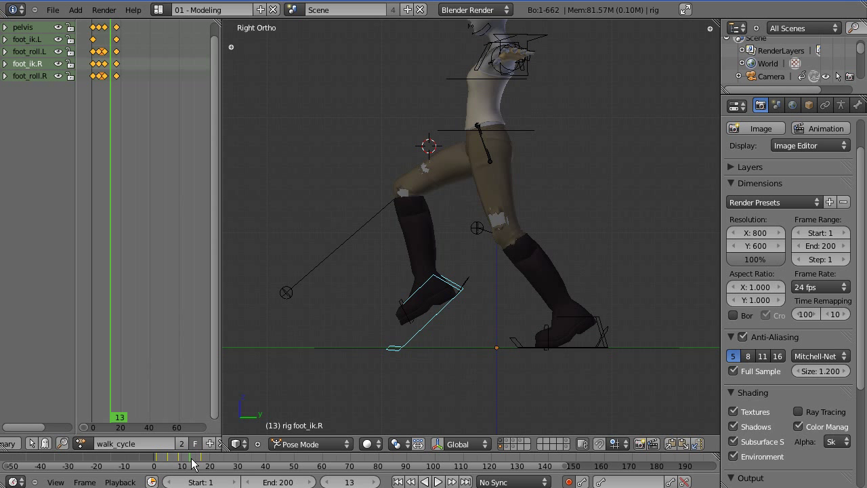
{"action": "mouse_move", "coordinate": [189, 464]}
{"action": "left_mouse_down"}
{"action": "mouse_move", "coordinate": [171, 464]}
{"action": "mouse_move", "coordinate": [190, 464]}
{"action": "left_mouse_up"}
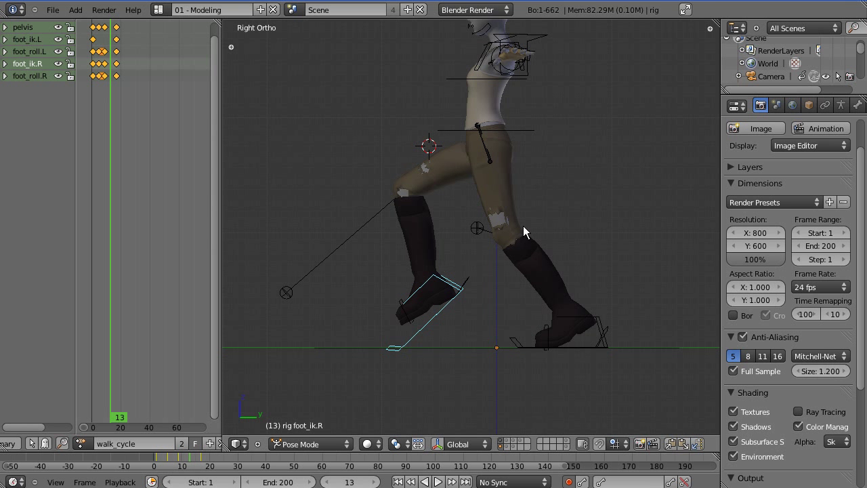
{"action": "scroll", "coordinate": [501, 219], "scroll_direction": "up", "scroll_amount": 3, "text": "shift"}
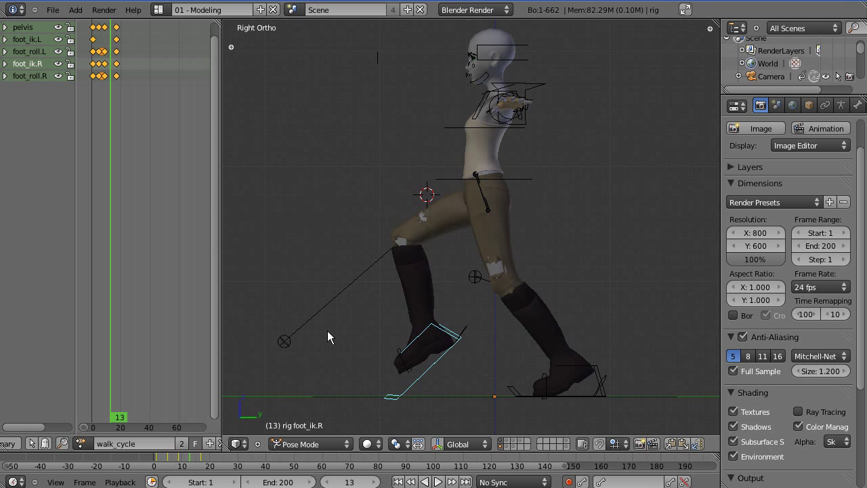
{"action": "scroll", "coordinate": [571, 346], "scroll_direction": "down", "scroll_amount": 5, "text": "shift"}
{"action": "scroll", "coordinate": [572, 346], "scroll_direction": "down", "scroll_amount": 2, "text": "ctrl"}
{"action": "right_click", "coordinate": [577, 300]}
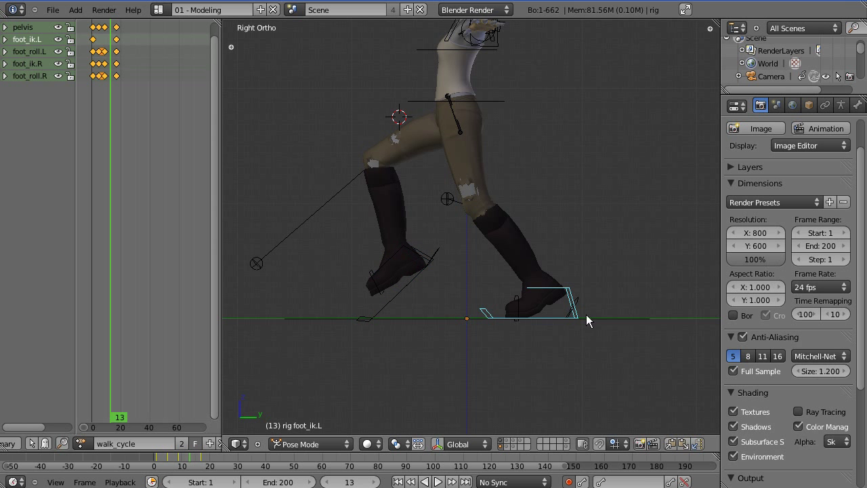
{"action": "right_click", "coordinate": [578, 302]}
{"action": "key", "text": "r"}
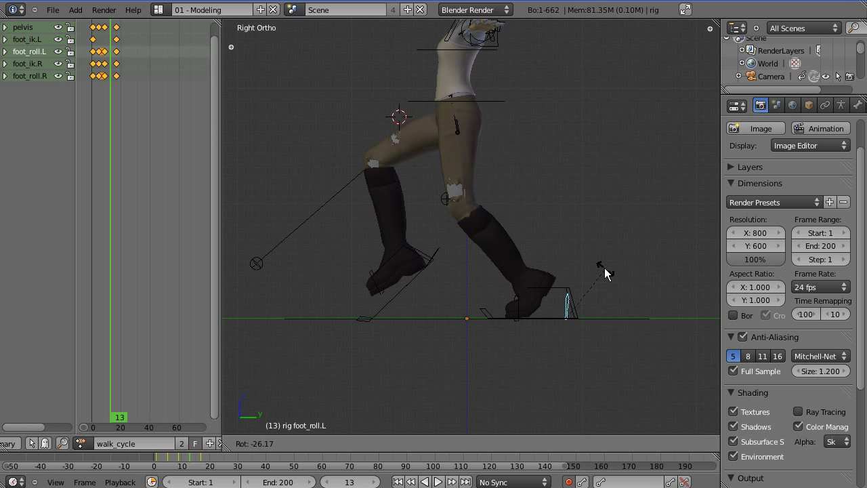
{"action": "left_click", "coordinate": [605, 268]}
Raise the pelvis bone about 0.04 at frame 13 and shift it about 0.03 forward for the push-off pose.
{"action": "scroll", "coordinate": [478, 190], "scroll_direction": "up", "scroll_amount": 4, "text": "shift"}
{"action": "scroll", "coordinate": [477, 190], "scroll_direction": "down", "scroll_amount": 1, "text": "ctrl"}
{"action": "right_click", "coordinate": [480, 159]}
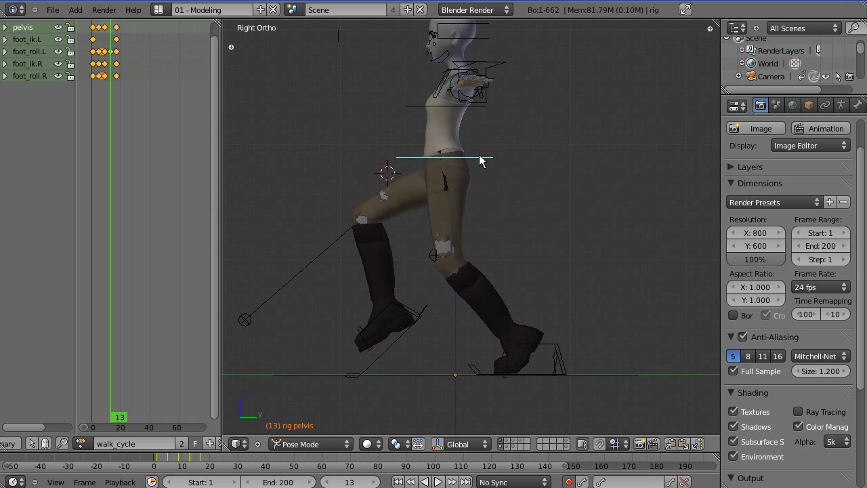
{"action": "key", "text": "g"}
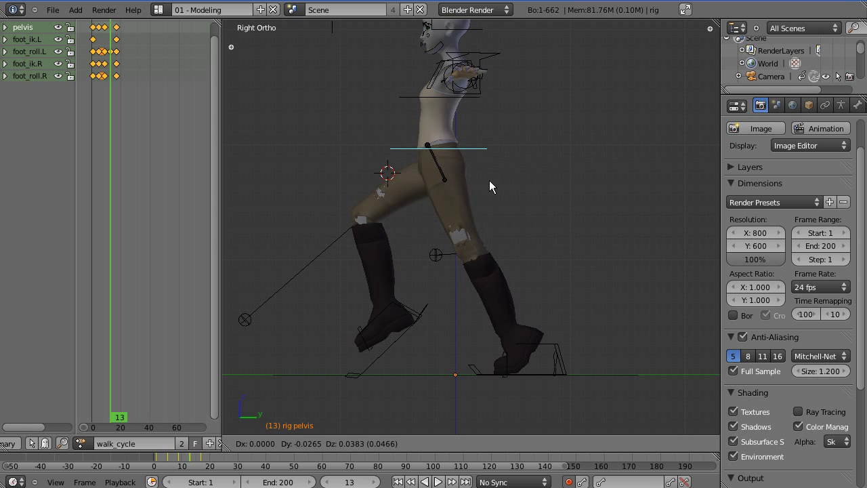
{"action": "left_click", "coordinate": [489, 181]}
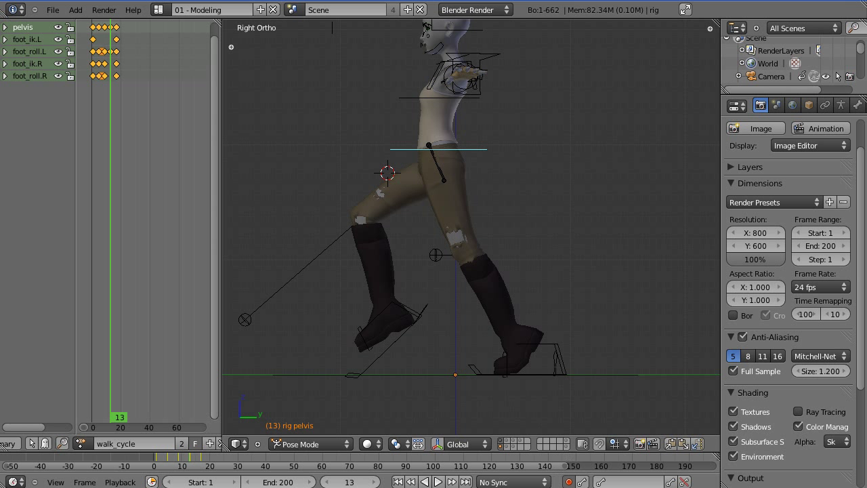
Rotate the right foot roll control foot_roll.R at frame 13 to line the right foot up with its IK control.
{"action": "mouse_move", "coordinate": [459, 178]}
{"action": "middle_mouse_down", "text": "shift"}
{"action": "mouse_move", "coordinate": [458, 301]}
{"action": "mouse_move", "coordinate": [464, 175]}
{"action": "mouse_move", "coordinate": [466, 187]}
{"action": "middle_mouse_up", "text": "shift"}
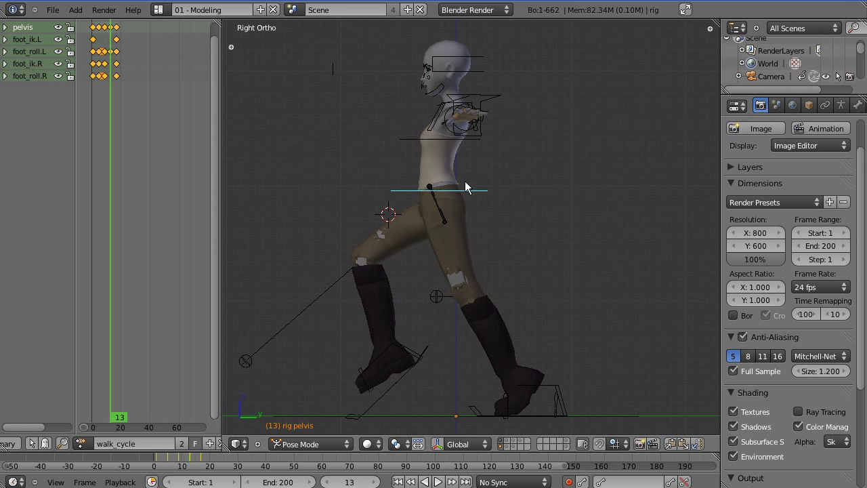
{"action": "middle_click_drag", "start_coordinate": [461, 283], "coordinate": [508, 252], "text": "shift"}
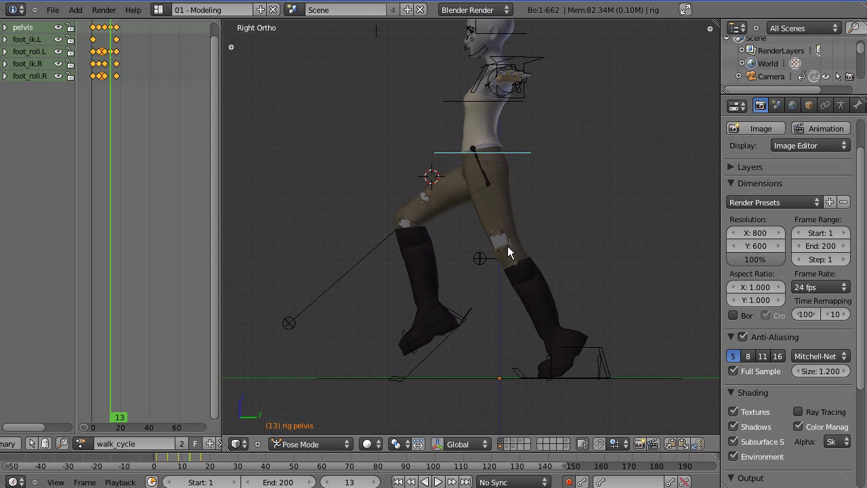
{"action": "right_click", "coordinate": [455, 316]}
{"action": "right_click", "coordinate": [456, 315]}
{"action": "key", "text": "r"}
{"action": "left_click", "coordinate": [429, 336]}
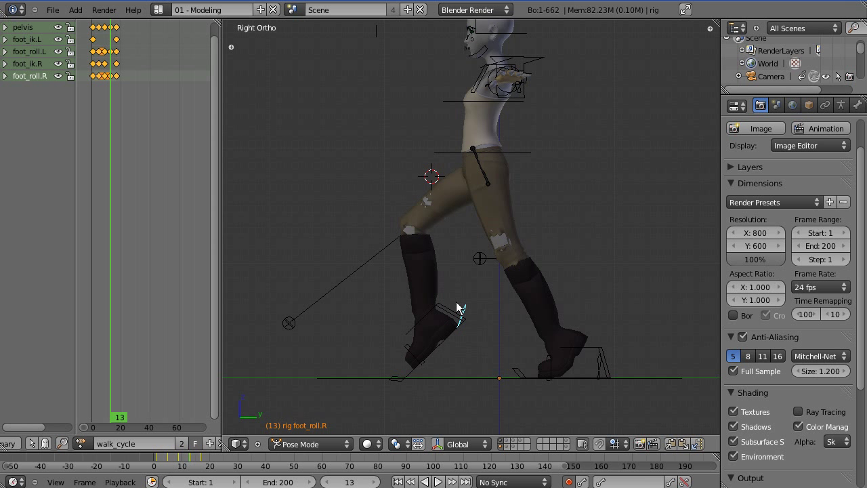
Fine-tune the rotation of the right foot control foot_ik.R at frame 13 so the toes of the swinging foot point downward.
{"action": "middle_click_drag", "start_coordinate": [464, 327], "coordinate": [422, 306], "text": "shift"}
{"action": "right_click", "coordinate": [422, 306]}
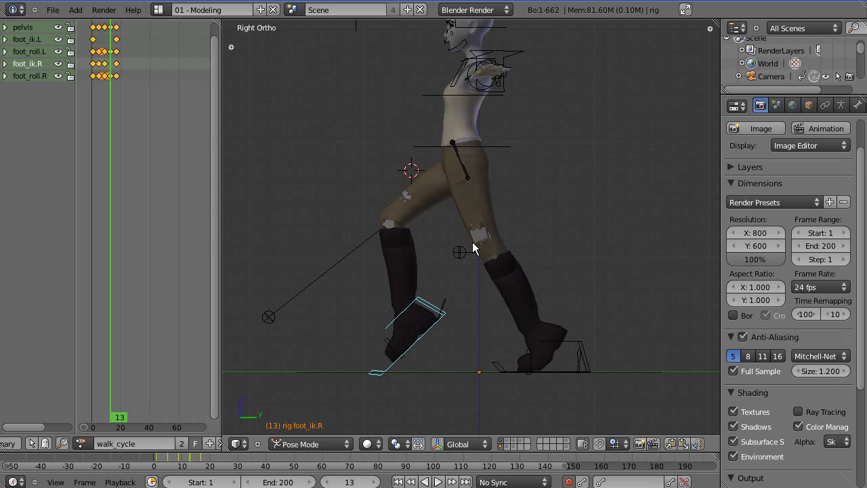
{"action": "key", "text": "r"}
{"action": "left_click", "coordinate": [482, 302]}
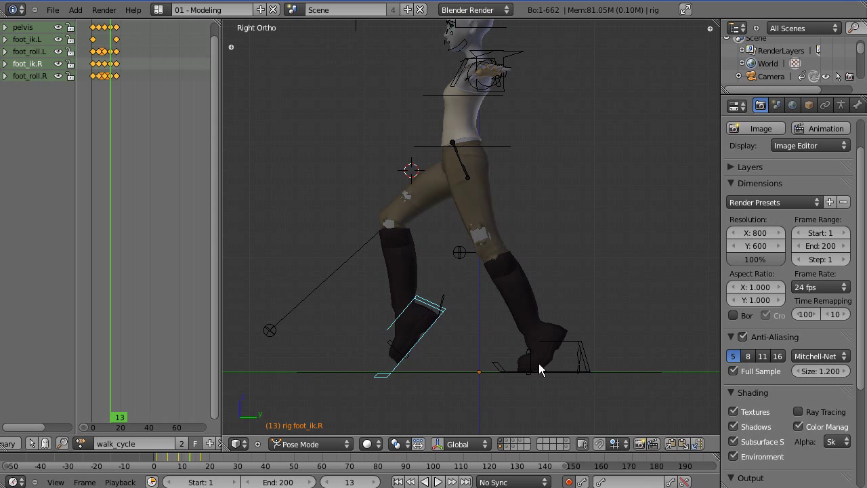
{"action": "key", "text": "r"}
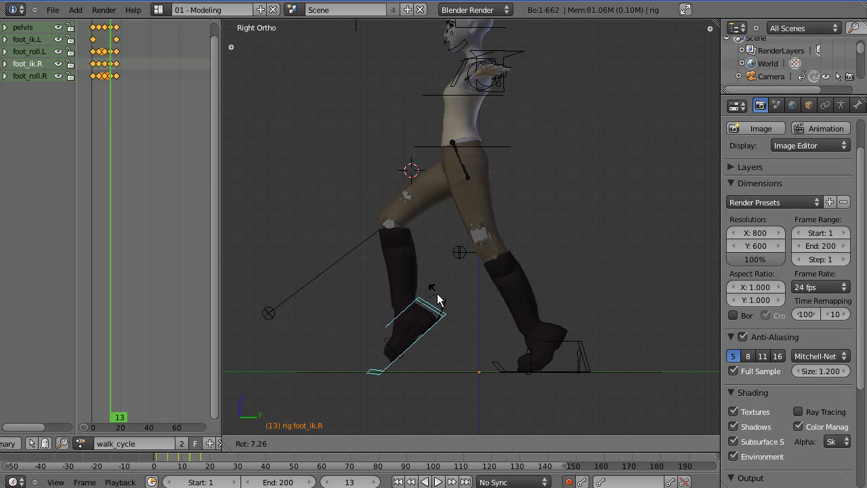
{"action": "left_click", "coordinate": [439, 300]}
Move the right foot control foot_ik.R about 0.09 backward and 0.01 up at frame 13, and check the neighbouring frame.
{"action": "middle_click_drag", "start_coordinate": [447, 300], "coordinate": [435, 323], "text": "shift"}
{"action": "middle_click_drag", "start_coordinate": [404, 383], "coordinate": [508, 279], "text": "shift"}
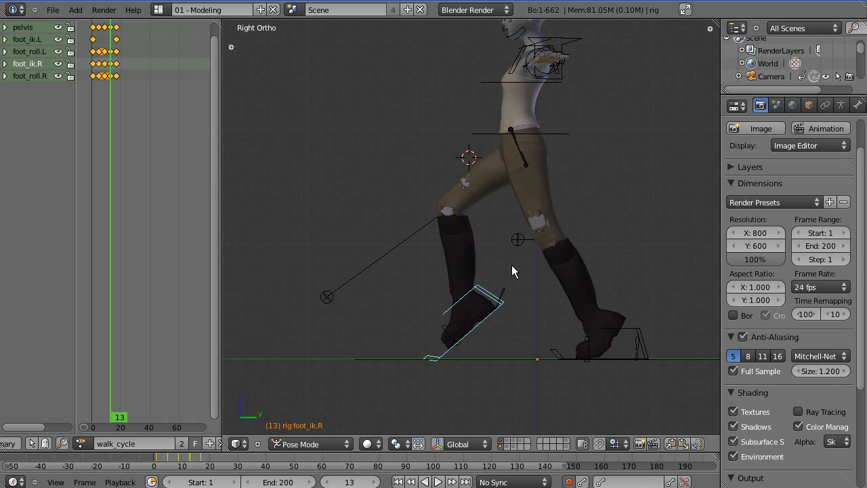
{"action": "key", "text": "g"}
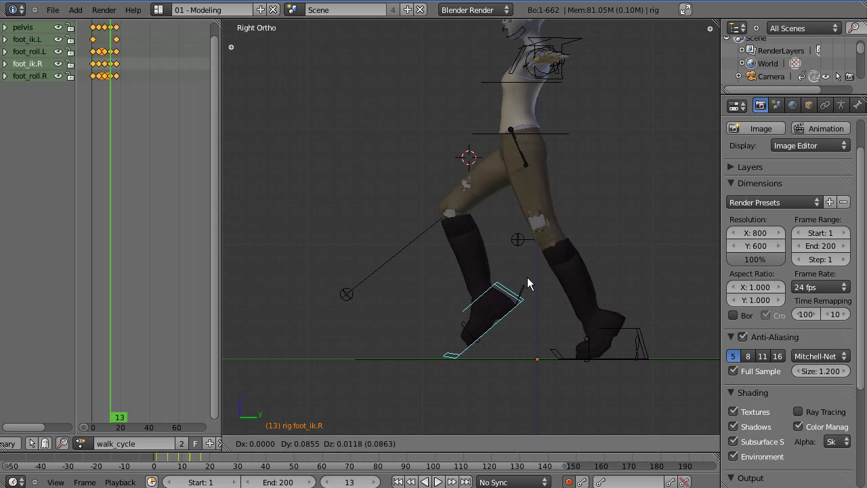
{"action": "left_click", "coordinate": [527, 280]}
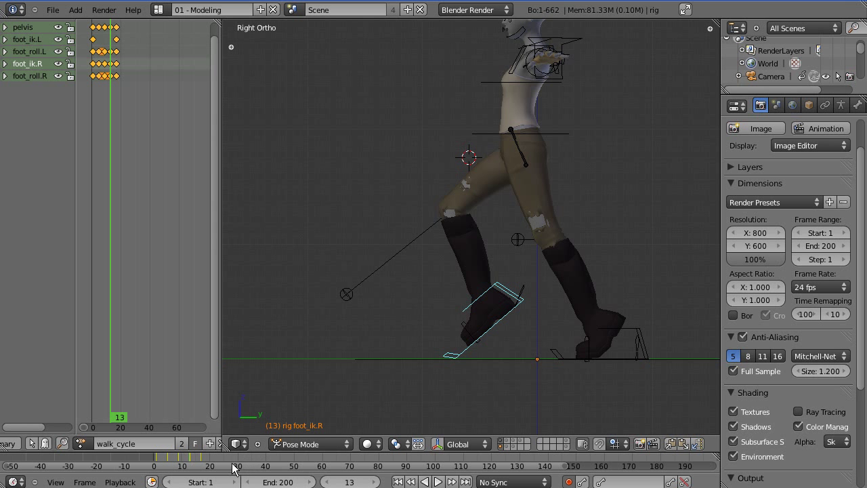
{"action": "mouse_move", "coordinate": [191, 460]}
{"action": "left_mouse_down"}
{"action": "mouse_move", "coordinate": [207, 460]}
{"action": "mouse_move", "coordinate": [160, 462]}
{"action": "mouse_move", "coordinate": [211, 463]}
{"action": "mouse_move", "coordinate": [155, 463]}
{"action": "mouse_move", "coordinate": [204, 467]}
{"action": "mouse_move", "coordinate": [157, 471]}
{"action": "mouse_move", "coordinate": [198, 479]}
{"action": "mouse_move", "coordinate": [156, 479]}
{"action": "mouse_move", "coordinate": [200, 460]}
{"action": "mouse_move", "coordinate": [160, 465]}
{"action": "mouse_move", "coordinate": [207, 469]}
{"action": "mouse_move", "coordinate": [160, 476]}
{"action": "mouse_move", "coordinate": [194, 474]}
{"action": "left_mouse_up"}
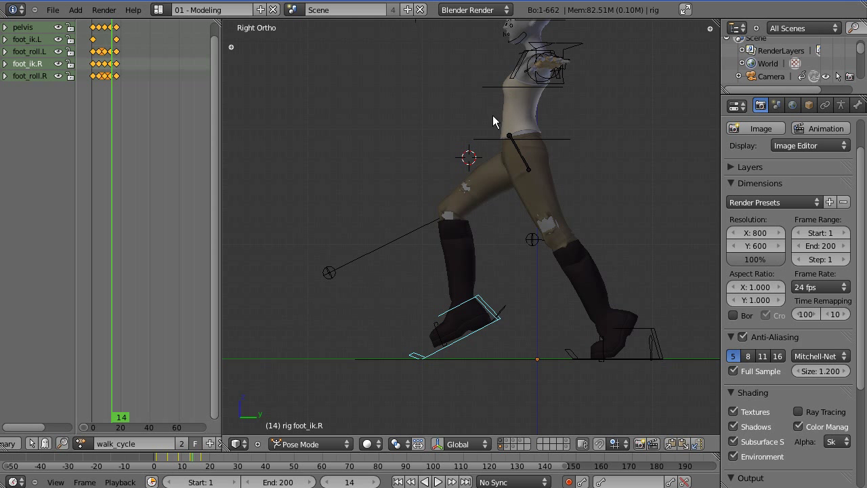
{"action": "scroll", "coordinate": [567, 230], "scroll_direction": "up", "scroll_amount": 3, "text": "shift"}
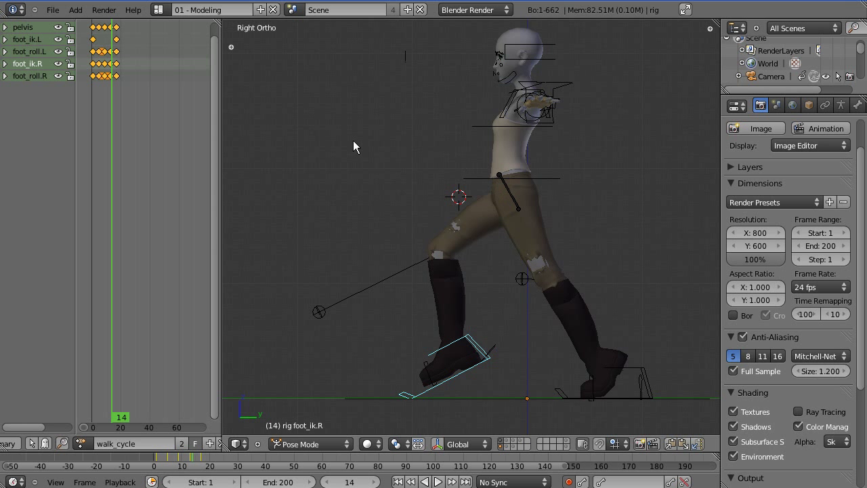
In front view at frame 1, move the right knee target knee_target.R inward to straighten the right leg, and copy its pose.
{"action": "left_click_drag", "start_coordinate": [187, 466], "coordinate": [157, 464]}
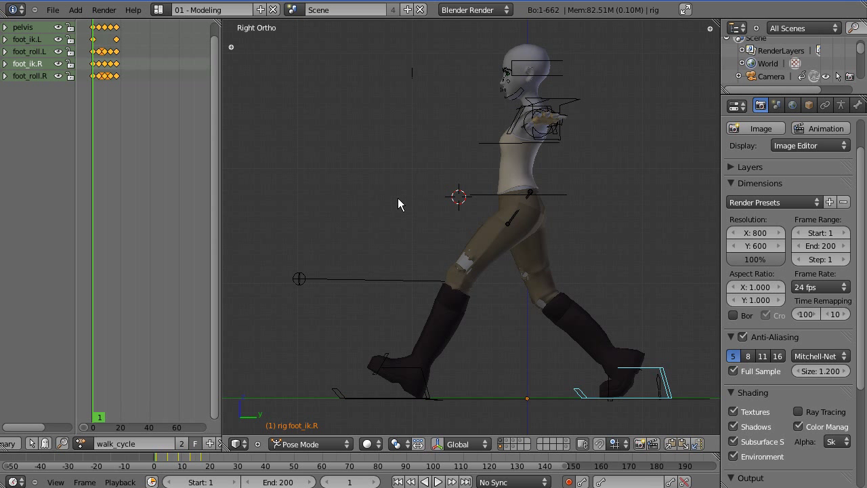
{"action": "key", "text": "KP_1"}
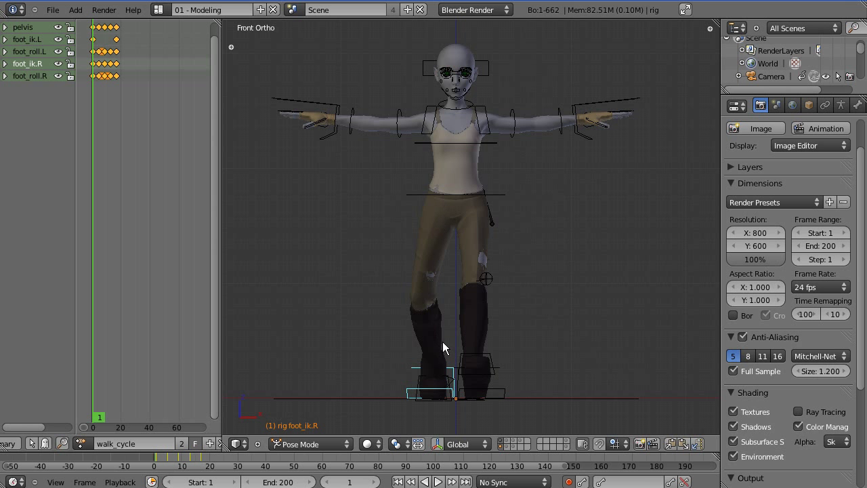
{"action": "key", "text": "z"}
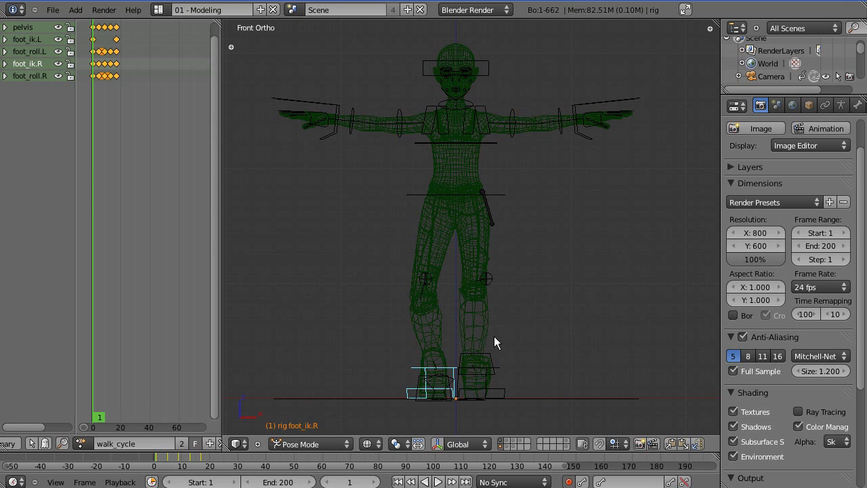
{"action": "right_click", "coordinate": [426, 278]}
{"action": "key", "text": "z"}
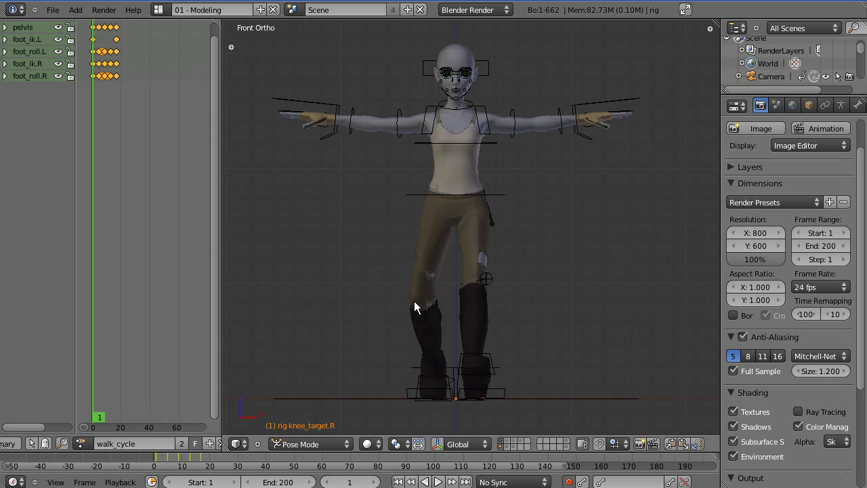
{"action": "key", "text": "g"}
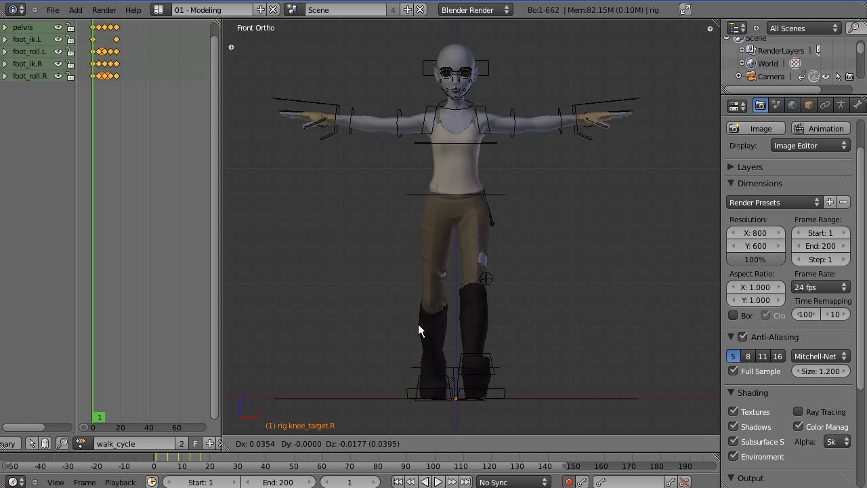
{"action": "left_click", "coordinate": [481, 364]}
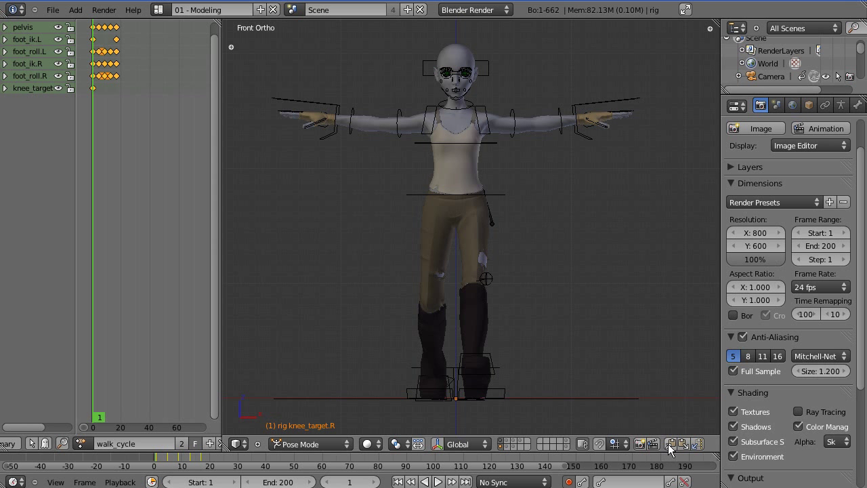
Paste the copied knee target pose mirrored onto the left knee target at frame 17.
{"action": "left_click", "coordinate": [201, 461]}
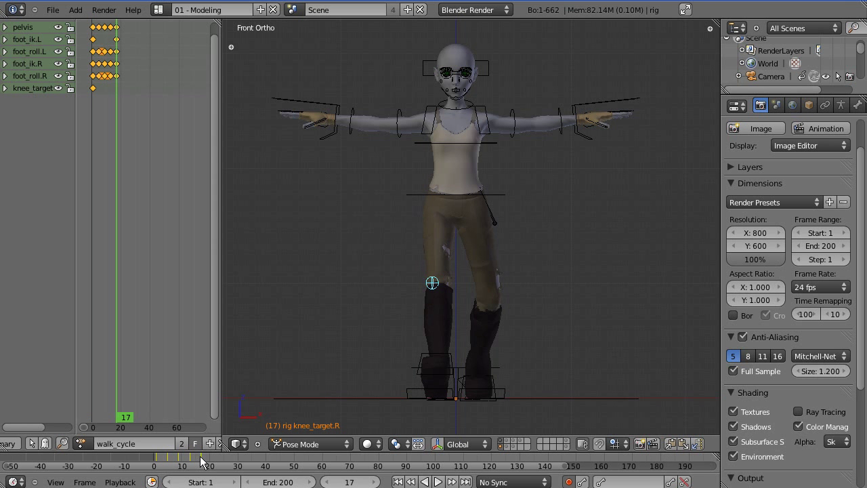
{"action": "key", "text": "ctrl+shift+v"}
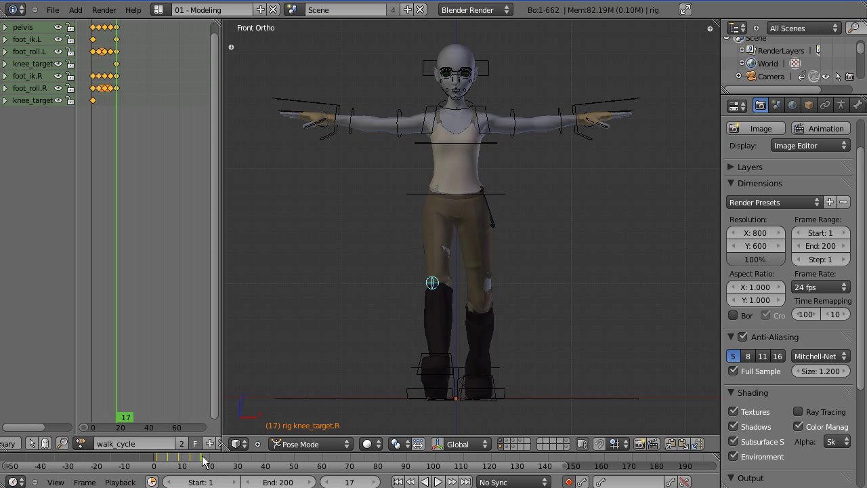
{"action": "left_click", "coordinate": [196, 461]}
Rotate the left shoulder bone shoulder.L downward at frame 1 and keyframe it.
{"action": "left_click_drag", "start_coordinate": [190, 463], "coordinate": [157, 462]}
{"action": "middle_click_drag", "start_coordinate": [424, 117], "coordinate": [487, 193], "text": "shift"}
{"action": "scroll", "coordinate": [493, 149], "scroll_direction": "up", "scroll_amount": 2}
{"action": "right_click", "coordinate": [482, 130]}
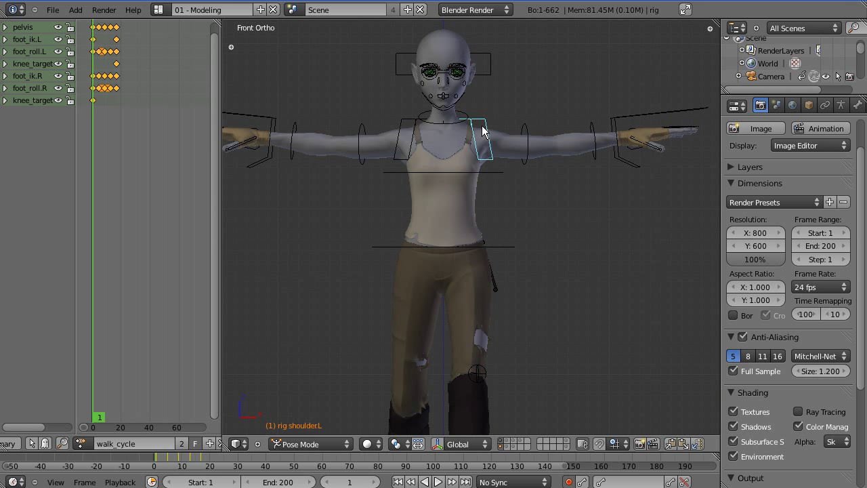
{"action": "key", "text": "r"}
{"action": "left_click", "coordinate": [516, 126]}
{"action": "key", "text": "i"}
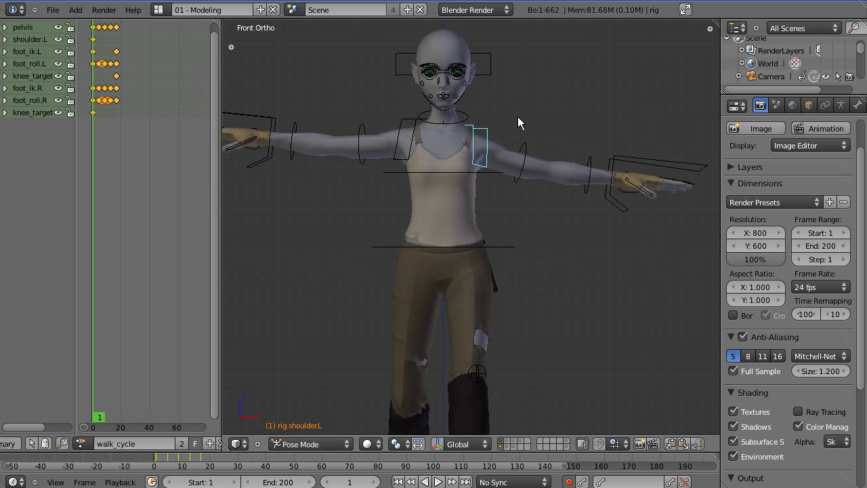
{"action": "key", "text": "r"}
{"action": "left_click", "coordinate": [439, 150]}
Rotate the right shoulder bone shoulder.R downward at frame 1 to match the left one, and keyframe it.
{"action": "right_click", "coordinate": [412, 129]}
{"action": "key", "text": "r"}
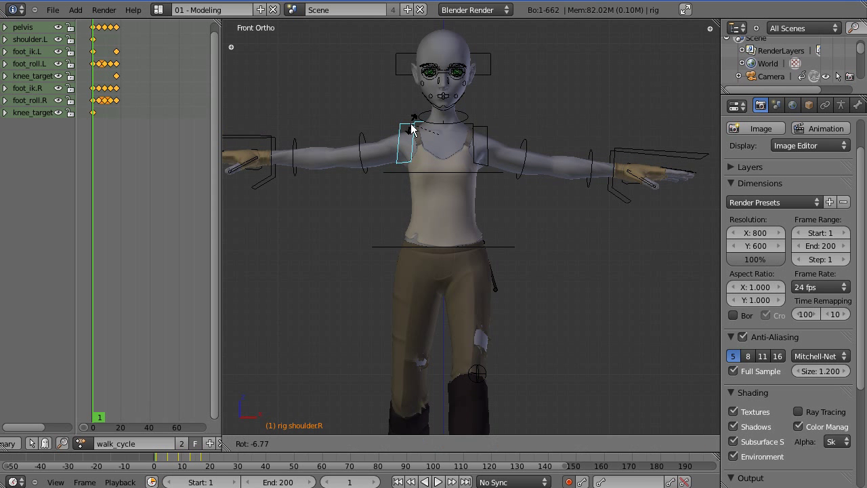
{"action": "left_click", "coordinate": [414, 132]}
{"action": "key", "text": "i"}
Rotate the left upper arm bone upper_arm.L about 70° down to the character's side at frame 1 and keyframe it.
{"action": "right_click", "coordinate": [565, 150]}
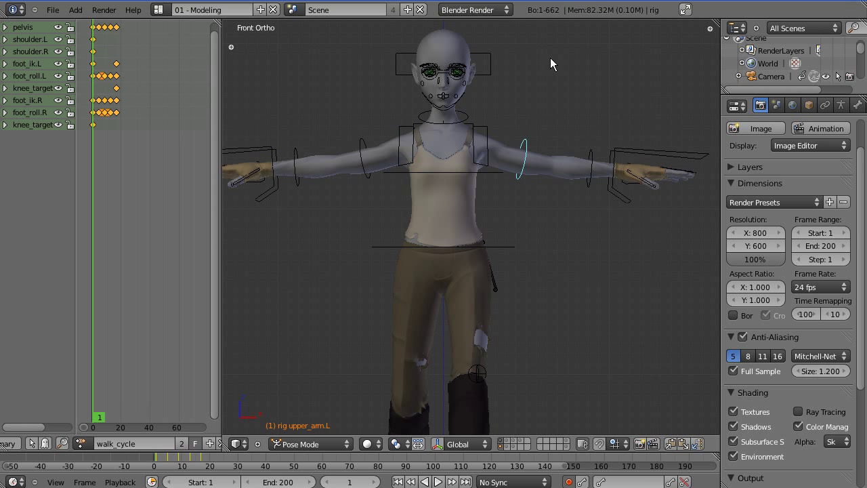
{"action": "key", "text": "r"}
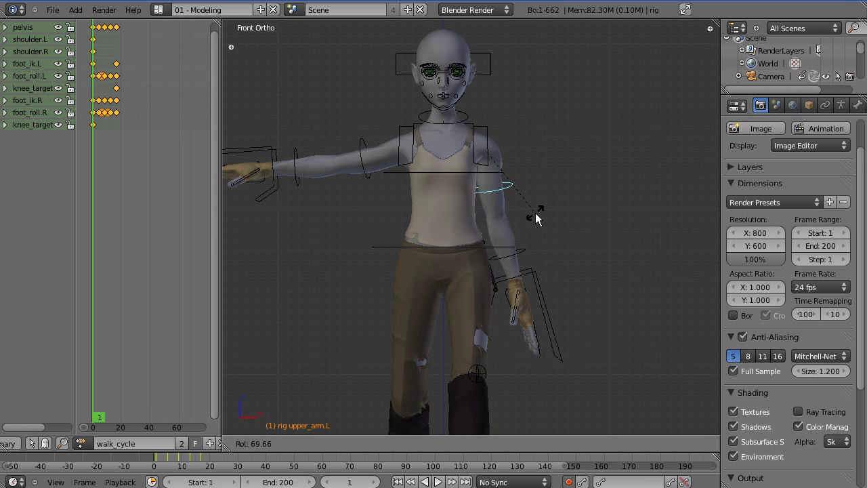
{"action": "left_click", "coordinate": [535, 213]}
{"action": "key", "text": "i"}
Rotate the right upper arm bone upper_arm.R about 72° down to mirror the left arm at frame 1, and keyframe it.
{"action": "right_click", "coordinate": [369, 152]}
{"action": "key", "text": "r"}
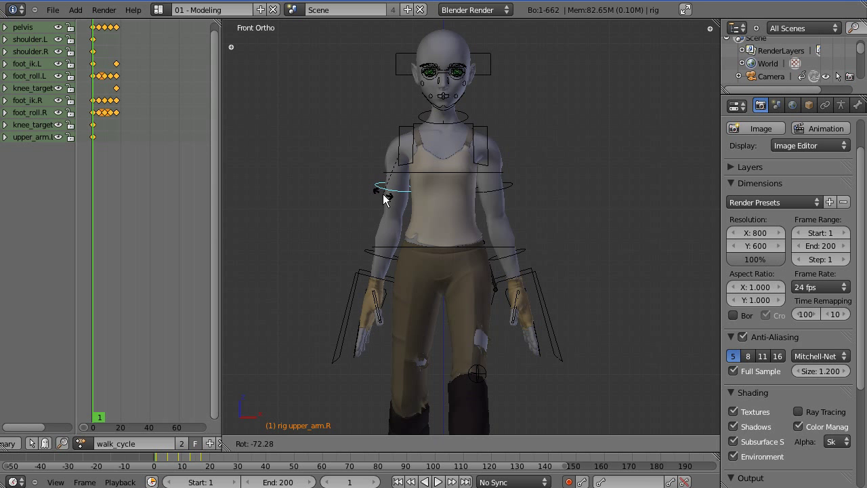
{"action": "left_click", "coordinate": [384, 195]}
{"action": "key", "text": "i"}
In right side view, rotate the left upper arm bone upper_arm.L about 18° so the arm swings behind the body.
{"action": "key", "text": "KP_3"}
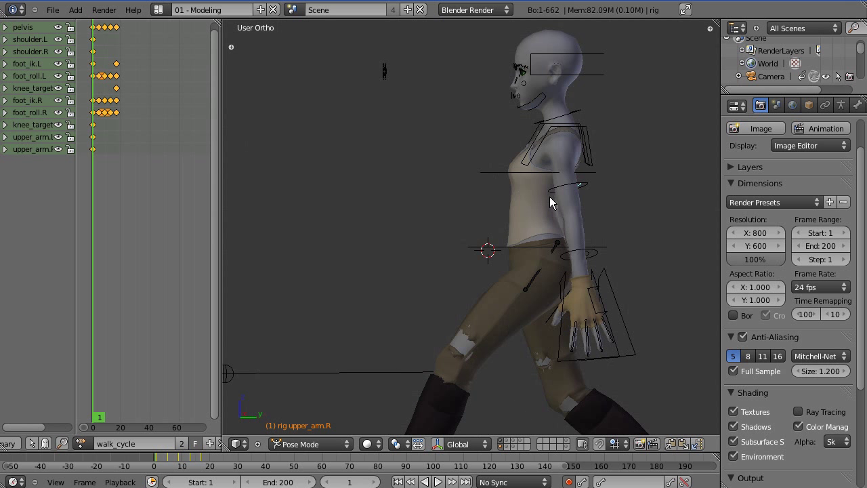
{"action": "scroll", "coordinate": [491, 183], "scroll_direction": "up", "scroll_amount": 1}
{"action": "middle_click_drag", "start_coordinate": [492, 183], "coordinate": [517, 131], "text": "shift"}
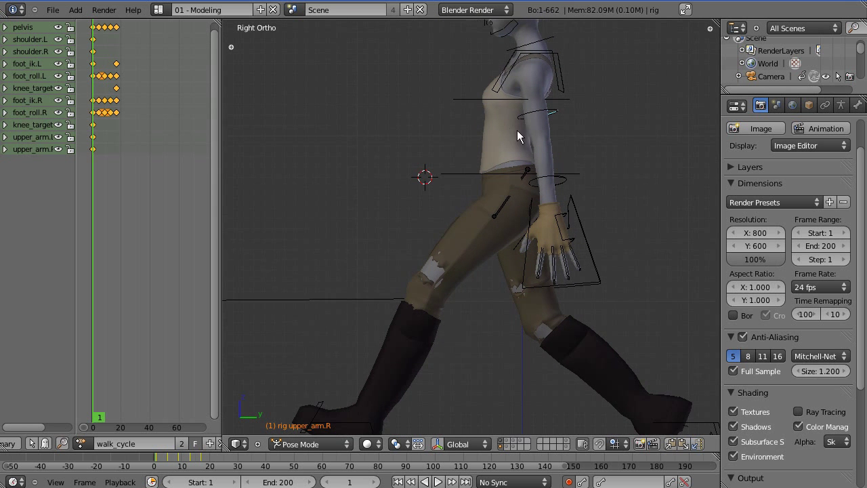
{"action": "middle_click_drag", "start_coordinate": [445, 282], "coordinate": [486, 286], "text": "shift"}
{"action": "right_click", "coordinate": [412, 196]}
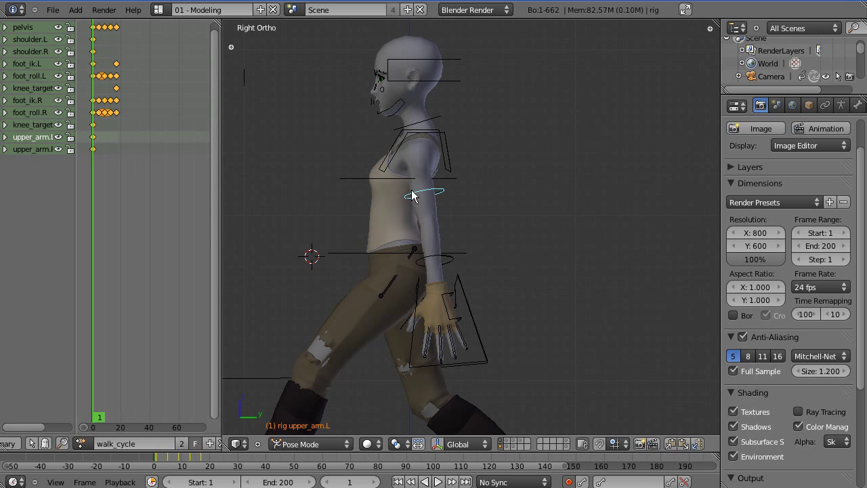
{"action": "middle_click_drag", "start_coordinate": [484, 237], "coordinate": [522, 186], "text": "shift"}
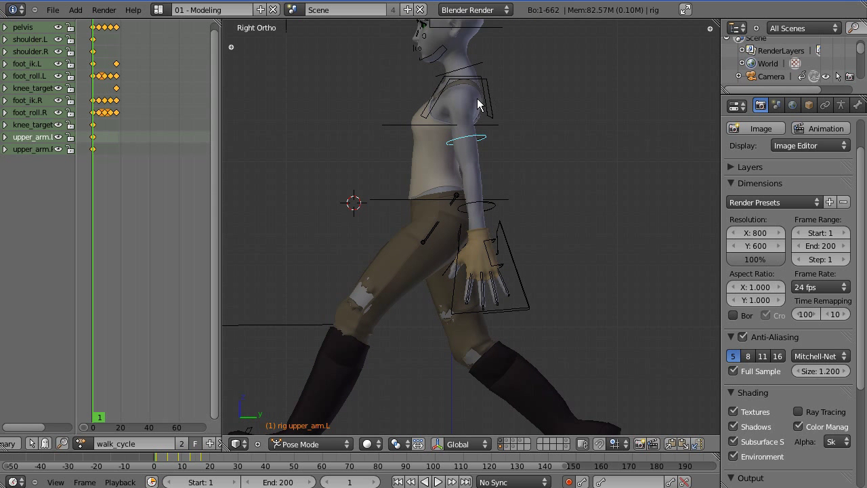
{"action": "key", "text": "r"}
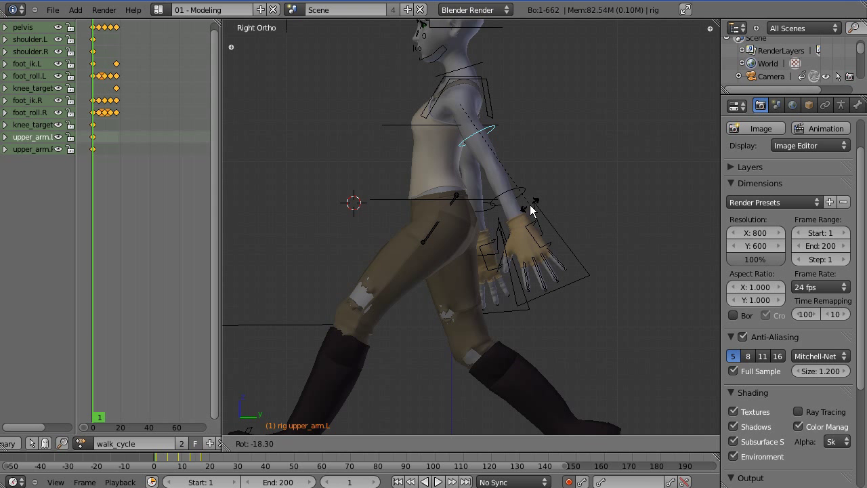
{"action": "left_click", "coordinate": [532, 210]}
Use wireframe display to pick the right upper arm bone upper_arm.R and rotate it so the arm swings forward, then restore solid display.
{"action": "key", "text": "z"}
{"action": "right_click", "coordinate": [448, 142]}
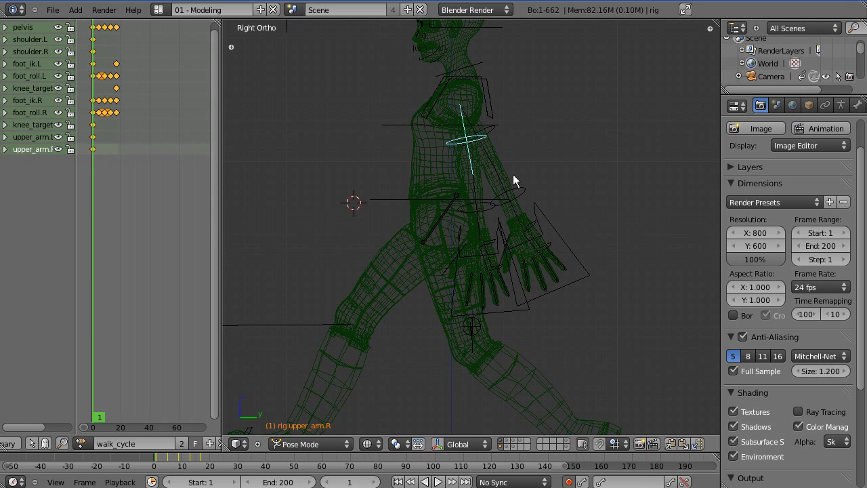
{"action": "key", "text": "r"}
{"action": "left_click", "coordinate": [459, 181]}
{"action": "key", "text": "z"}
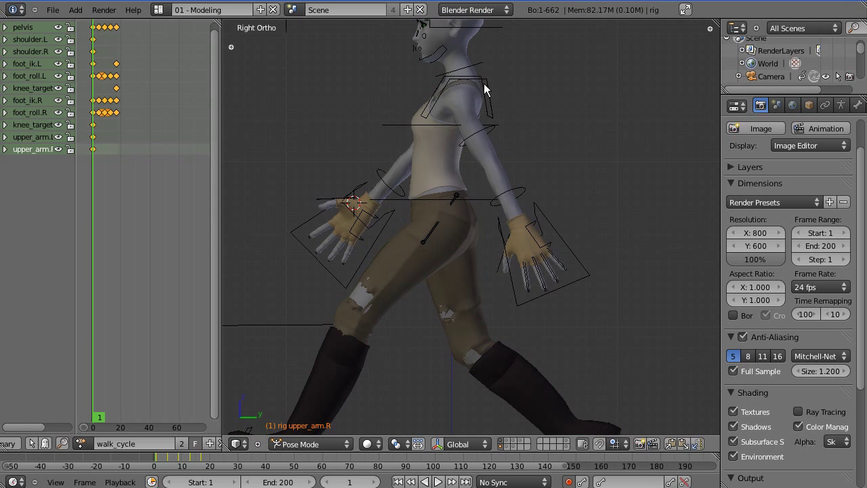
Select both shoulder bones and rotate them together around the global Z axis with the rotation manipulator, bringing the right shoulder forward and the left back.
{"action": "right_click", "coordinate": [485, 88]}
{"action": "middle_click_drag", "start_coordinate": [407, 109], "coordinate": [521, 244]}
{"action": "right_click", "coordinate": [412, 87]}
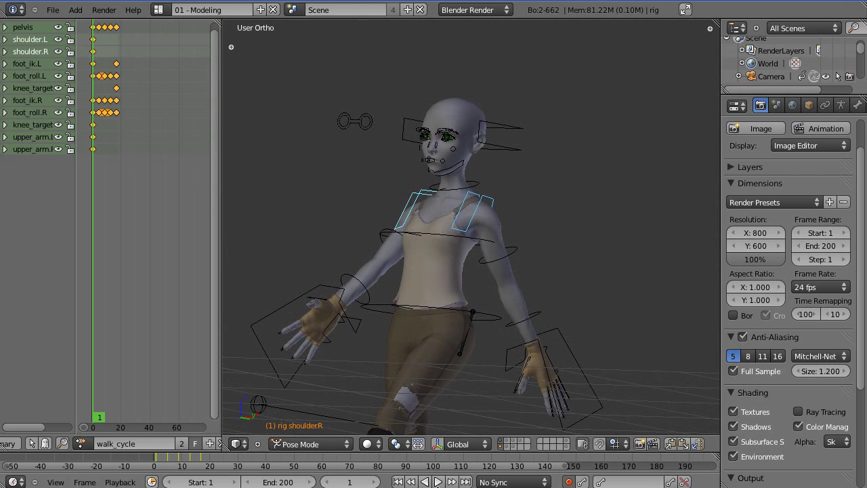
{"action": "left_click", "coordinate": [437, 444]}
{"action": "middle_click_drag", "start_coordinate": [437, 197], "coordinate": [433, 241]}
{"action": "left_click_drag", "start_coordinate": [417, 236], "coordinate": [433, 242]}
{"action": "middle_click_drag", "start_coordinate": [434, 242], "coordinate": [465, 362]}
{"action": "middle_click_drag", "start_coordinate": [442, 296], "coordinate": [498, 301]}
{"action": "key", "text": "KP_3"}
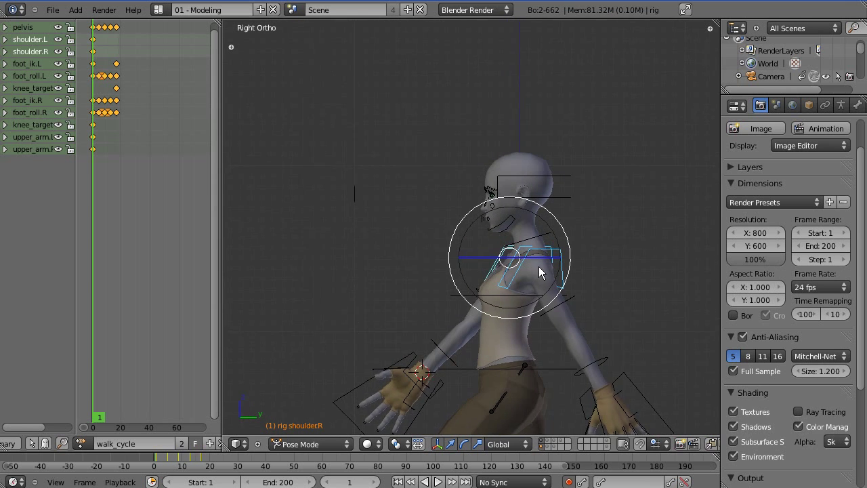